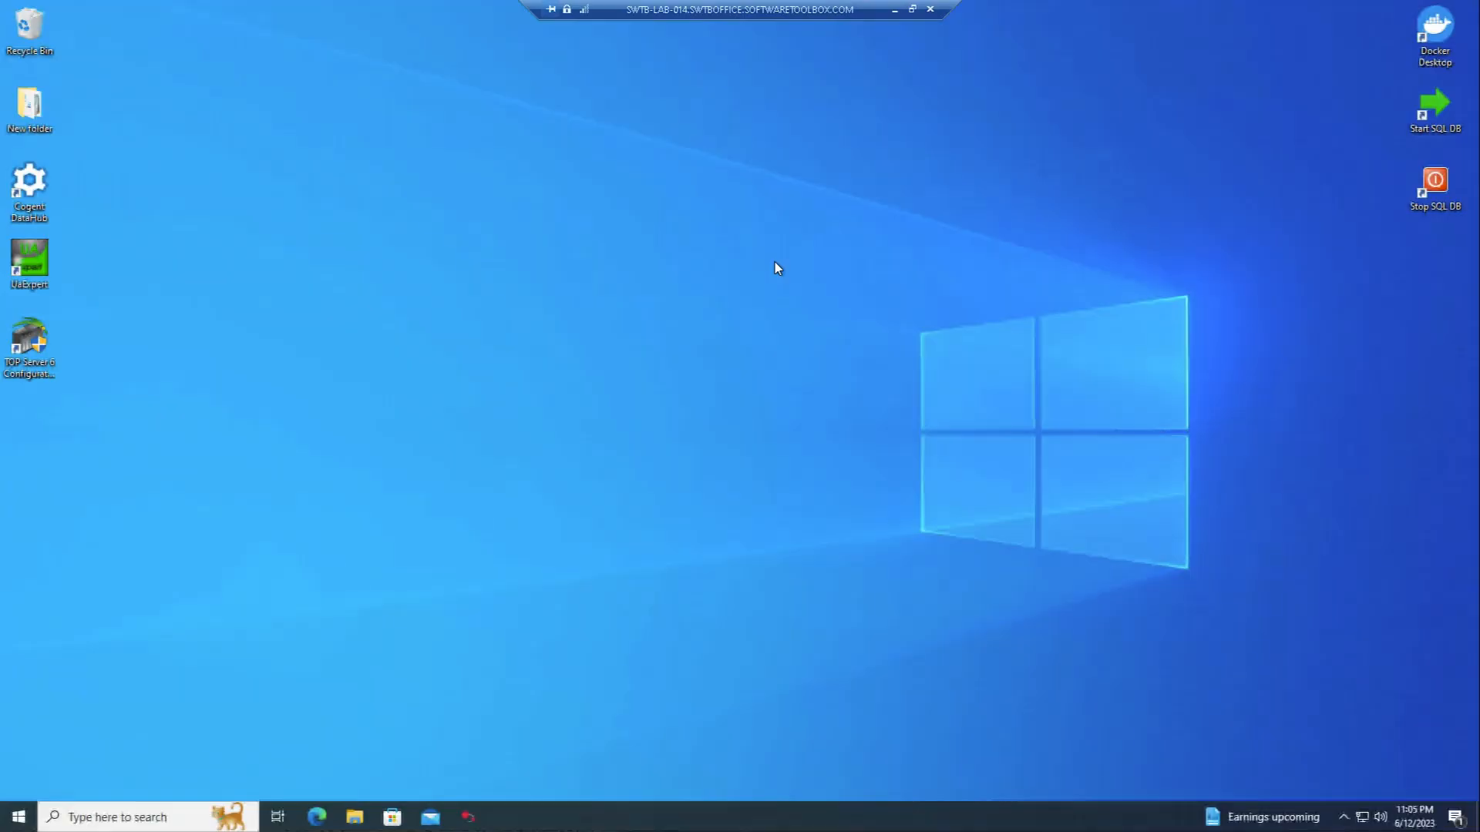
# Open the TOP Server 6 Configuration and allow it to make changes to the device
pyautogui.doubleClick(35, 361)
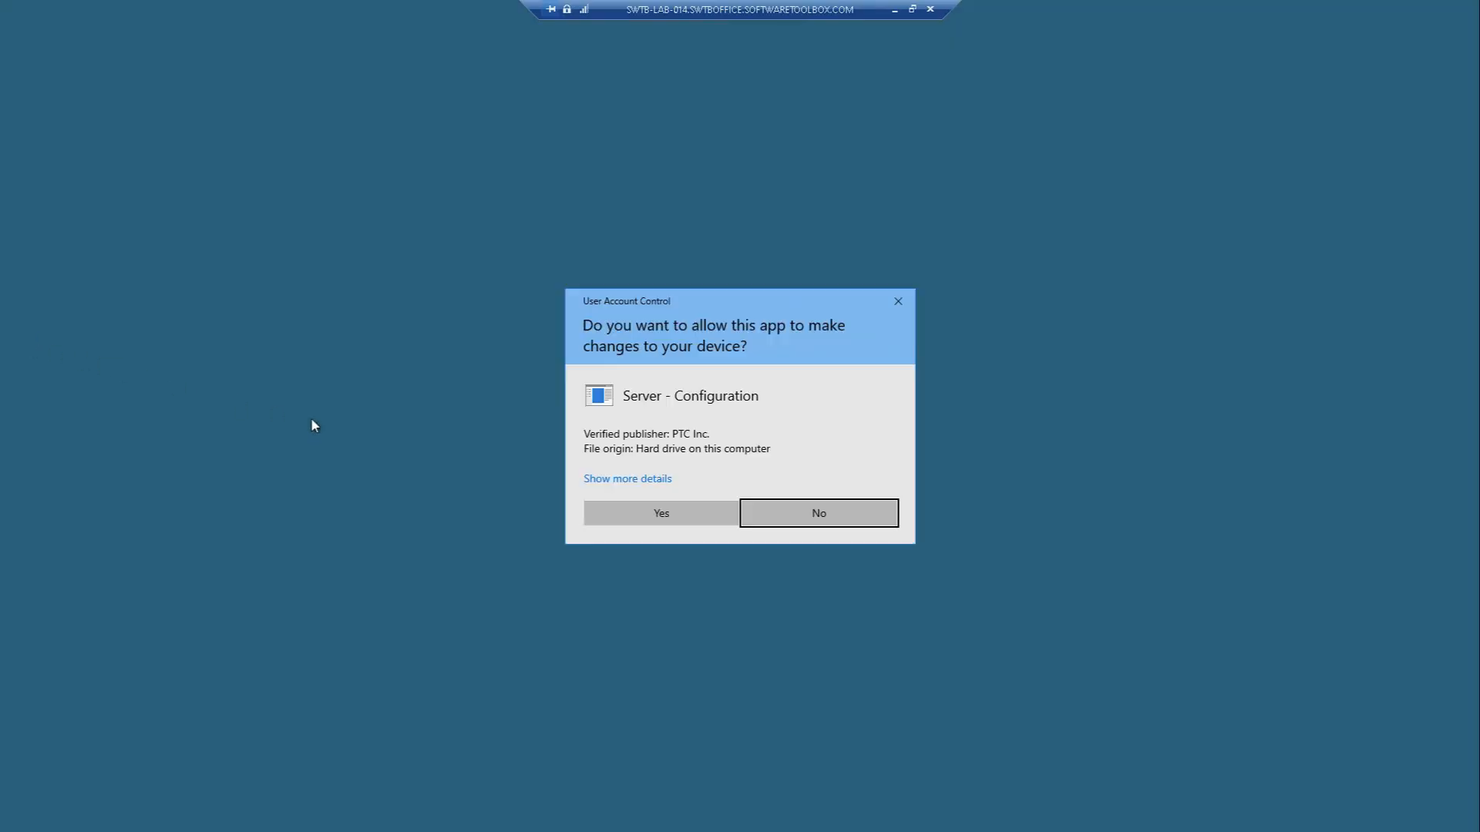
pyautogui.click(677, 519)
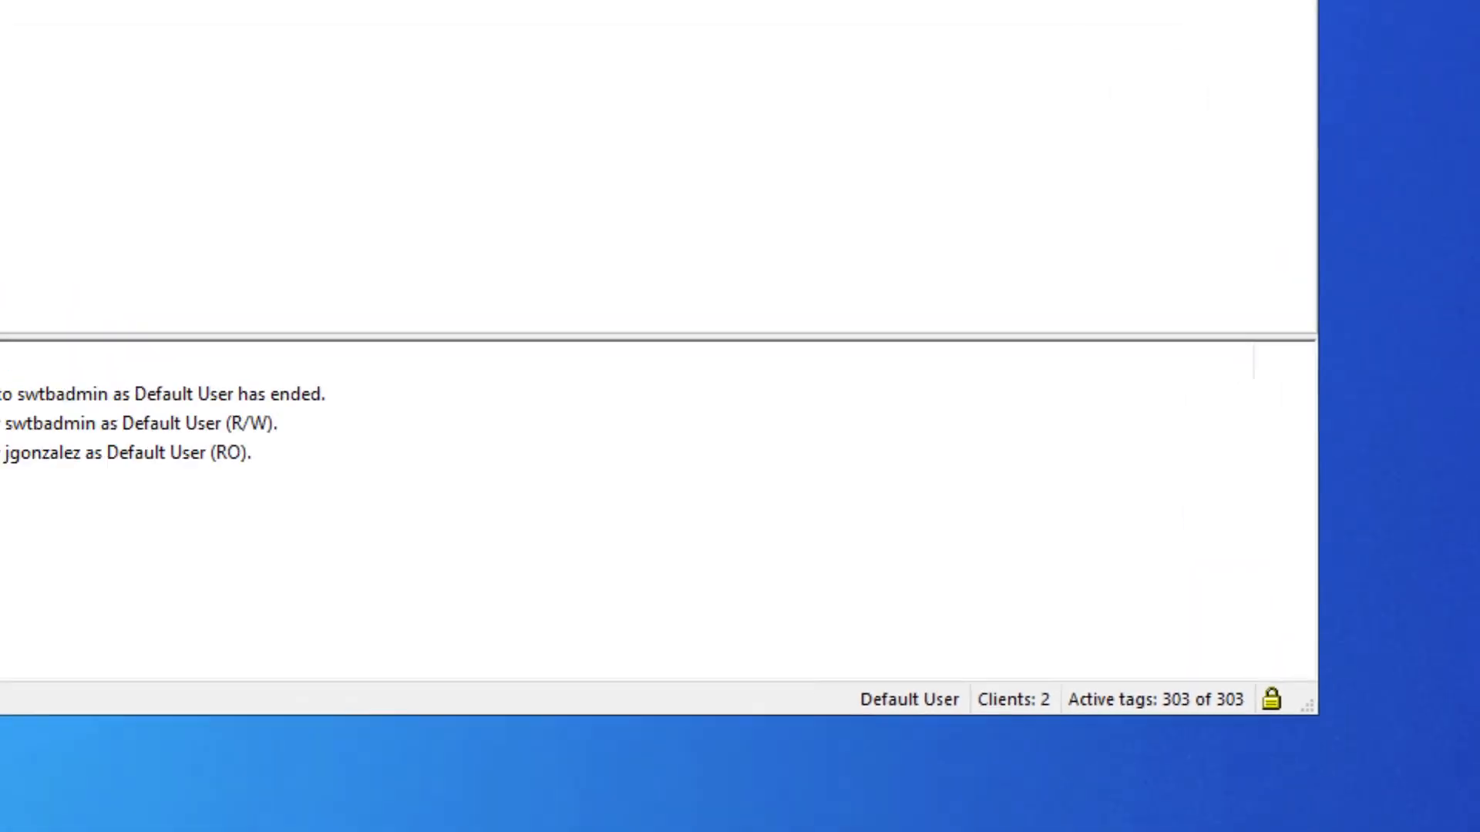
# Try to rename Channel1 to Channel10 in its general properties, and cancel the edit
pyautogui.click(145, 157)
pyautogui.doubleClick(192, 156)
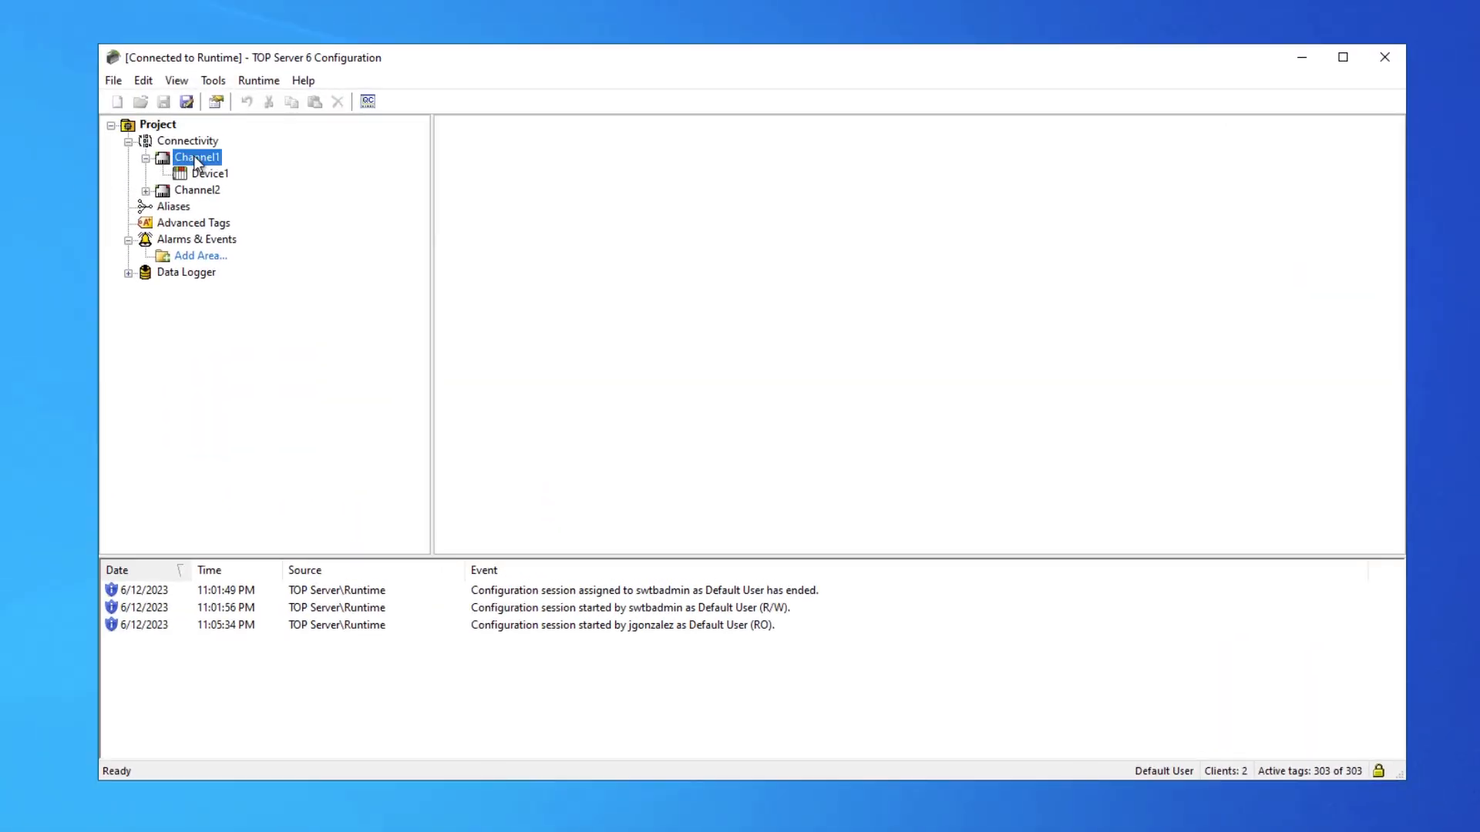
pyautogui.click(854, 109)
pyautogui.write('0')
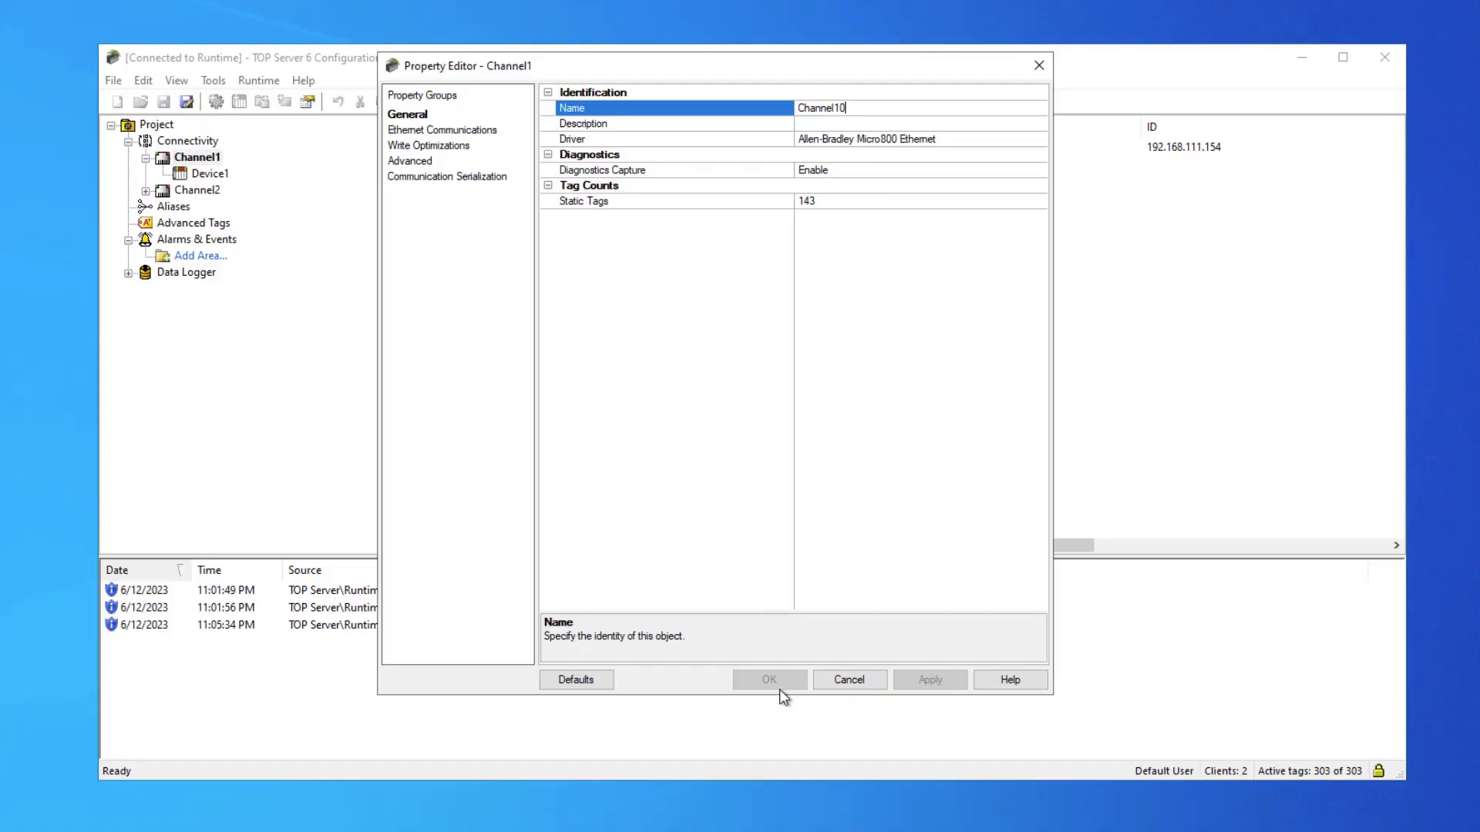
pyautogui.click(852, 681)
# Examine the property groups of Device1 under Channel1, from Scan Mode to Redundancy, and close the properties without changes
pyautogui.doubleClick(211, 172)
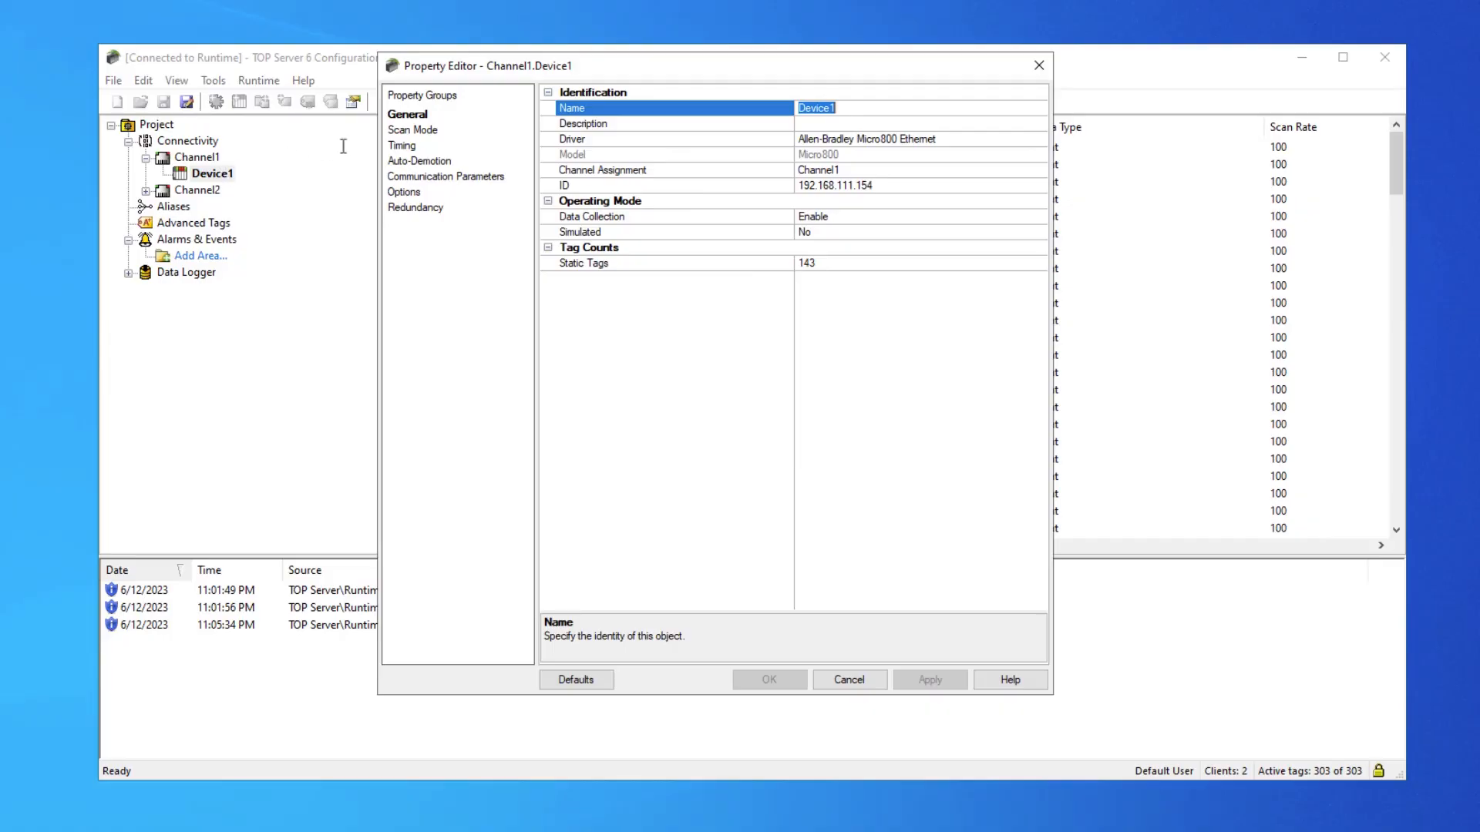
pyautogui.click(419, 130)
pyautogui.click(413, 146)
pyautogui.click(423, 161)
pyautogui.click(422, 177)
pyautogui.click(408, 193)
pyautogui.click(416, 207)
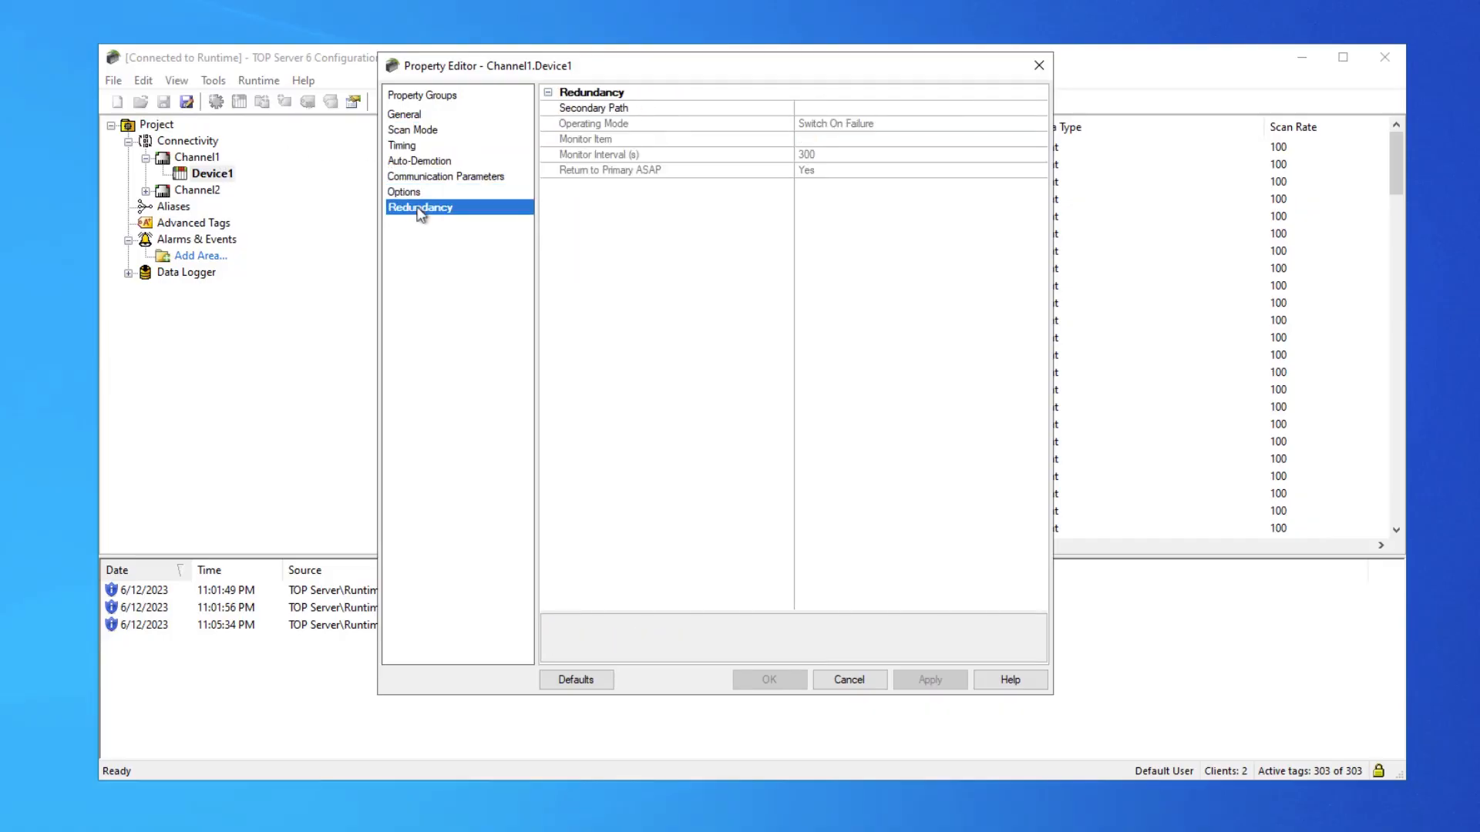
pyautogui.click(850, 681)
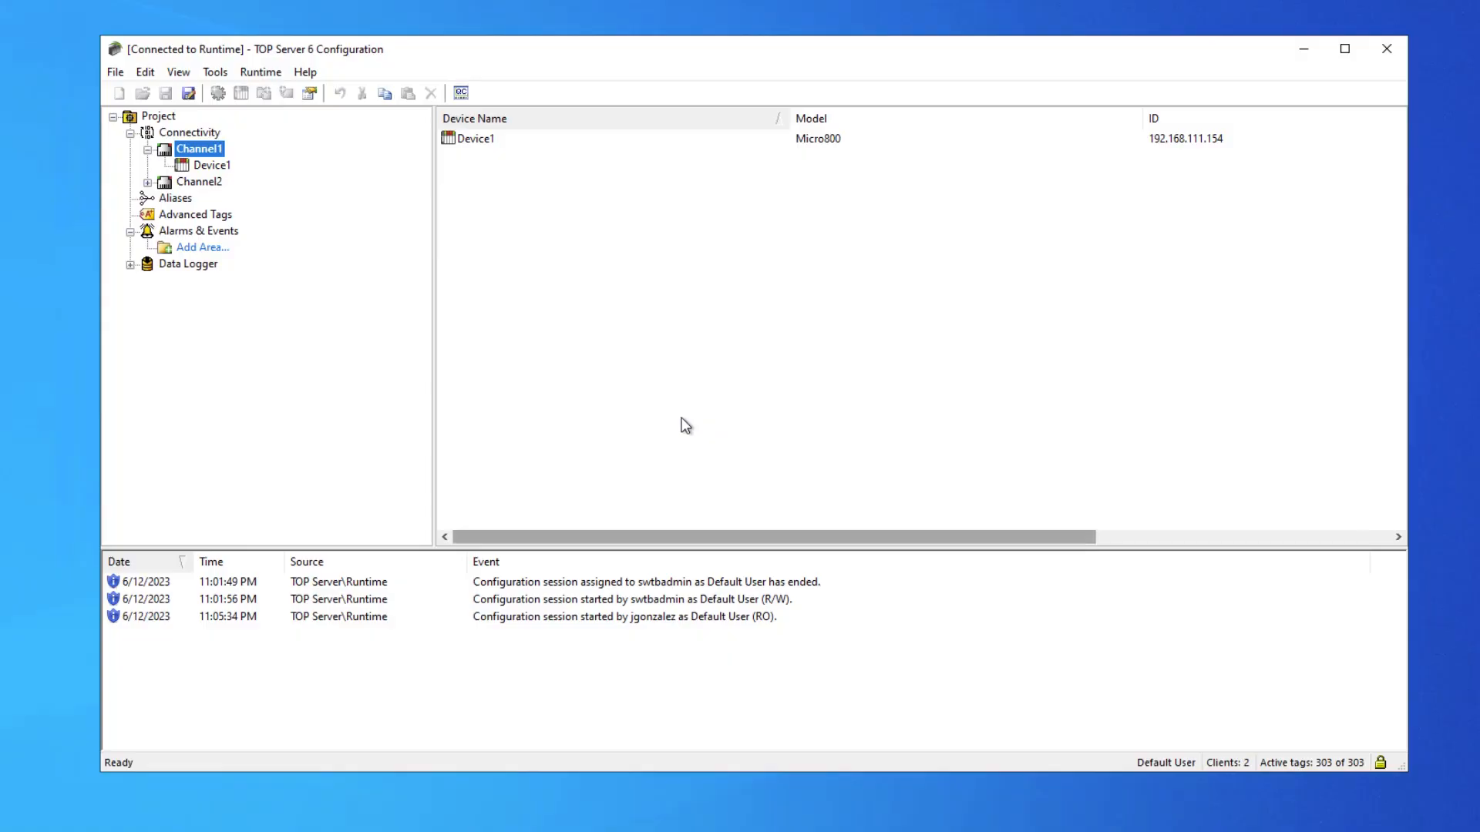
# Close the configuration in both users' sessions and reopen TOP Server 6 Configuration, allowing it to make changes
pyautogui.click(1393, 48)
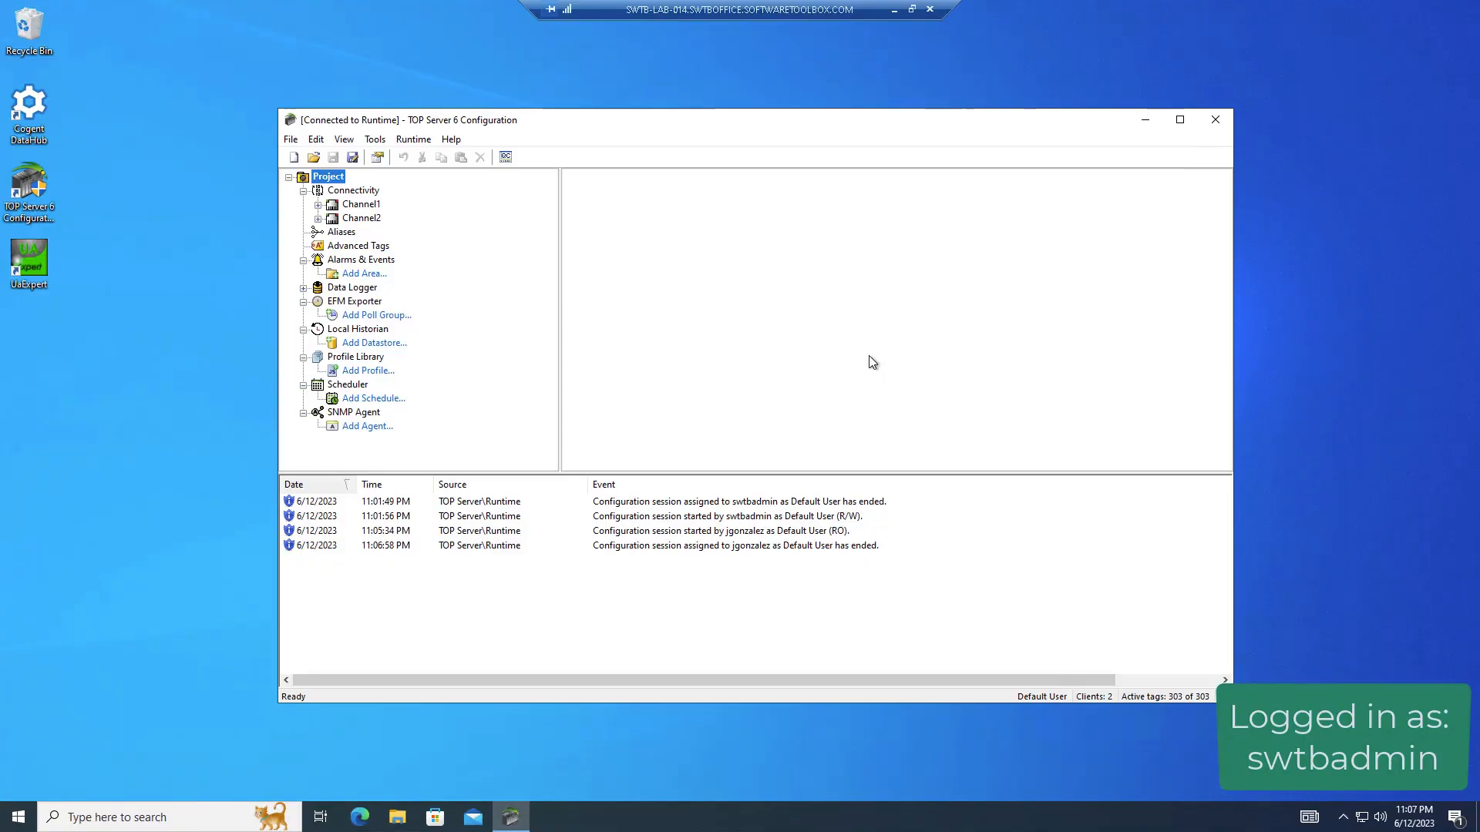
pyautogui.click(1216, 119)
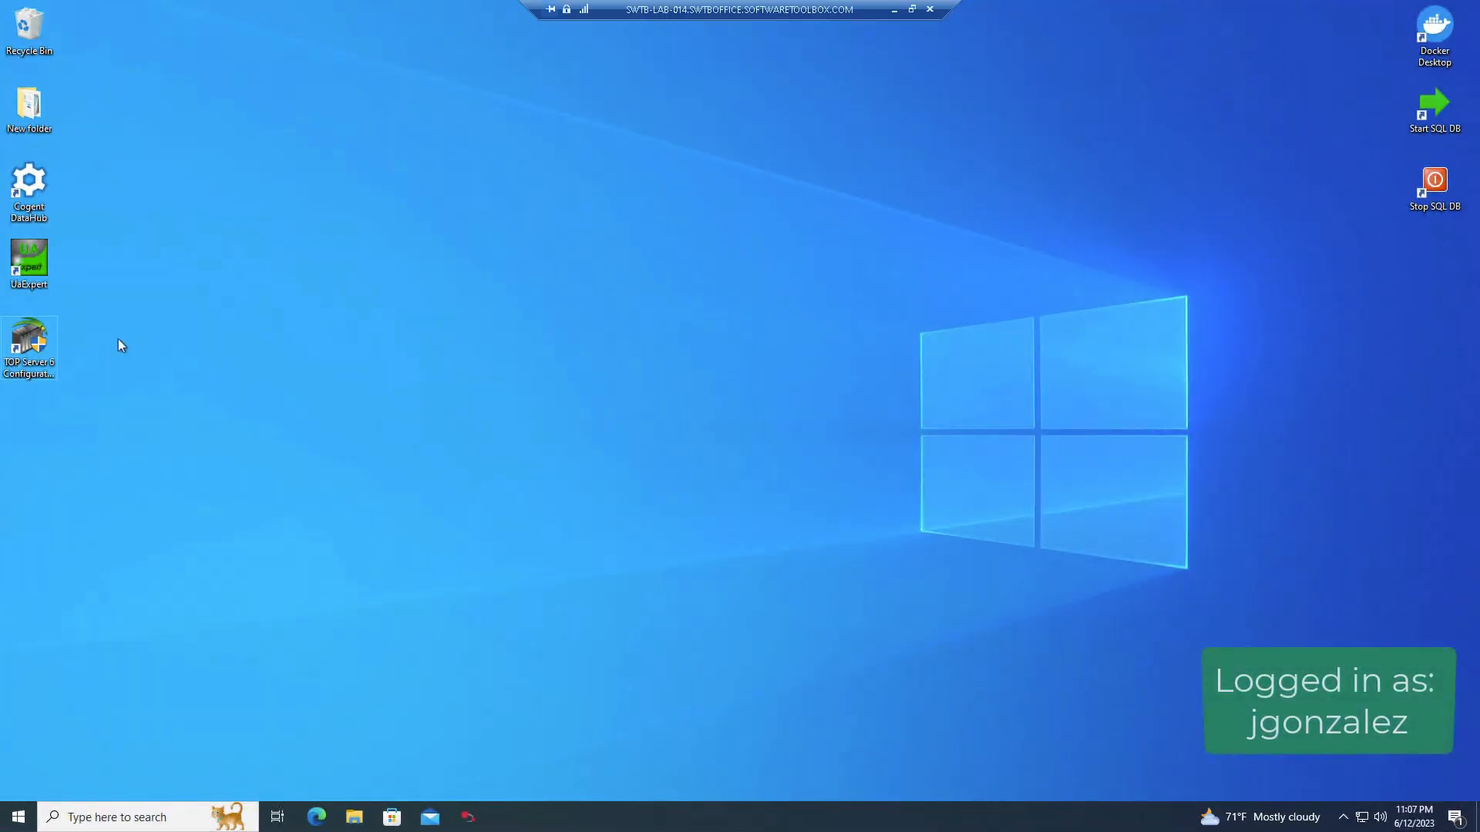
pyautogui.doubleClick(30, 341)
pyautogui.click(664, 513)
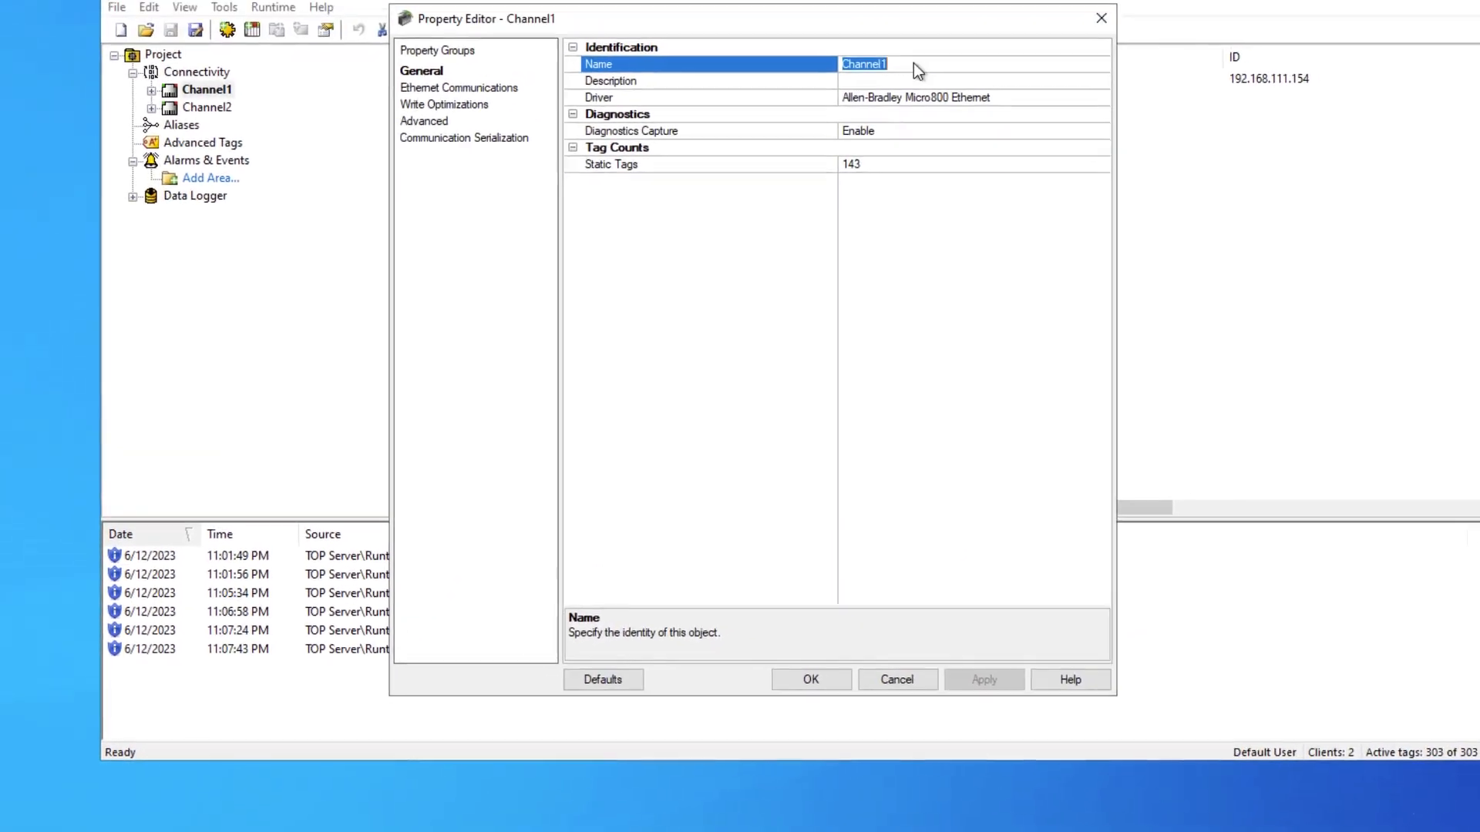
# Rename Channel1 to Channel10 and apply the change
pyautogui.click(861, 121)
pyautogui.write('0')
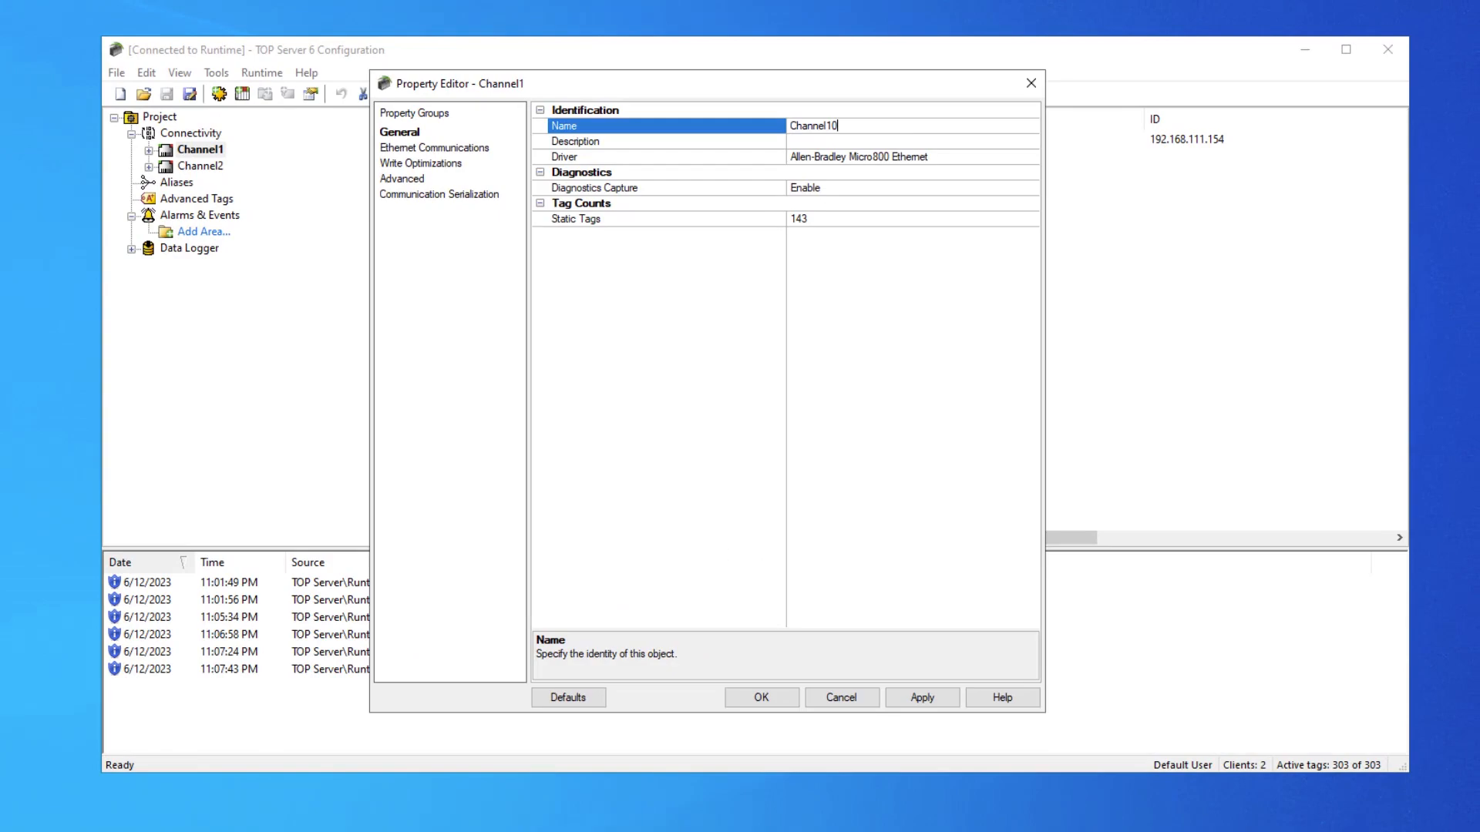
pyautogui.click(928, 696)
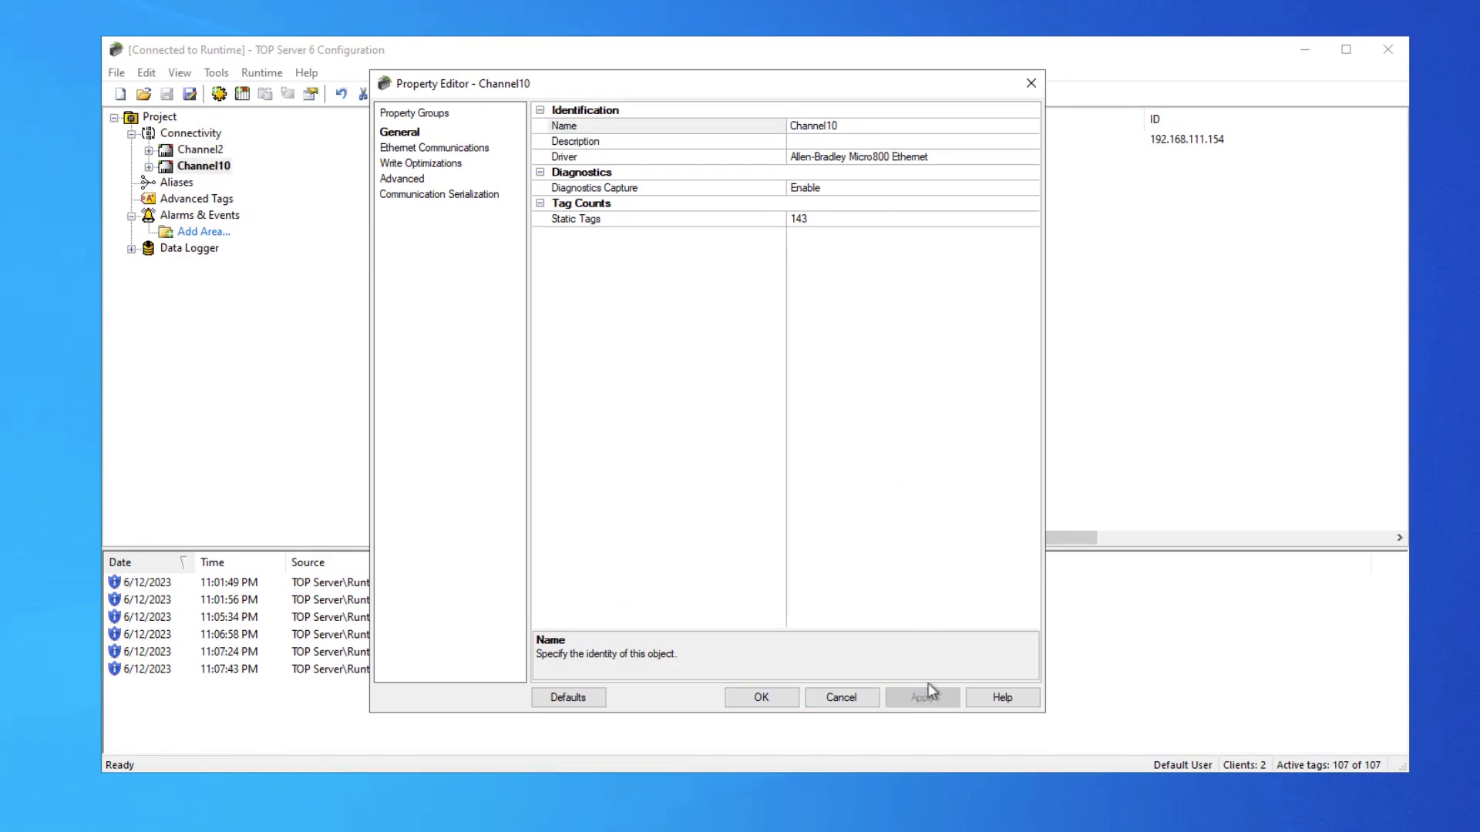
# Restore the channel's name to Channel1, apply it and close the channel properties
pyautogui.click(854, 126)
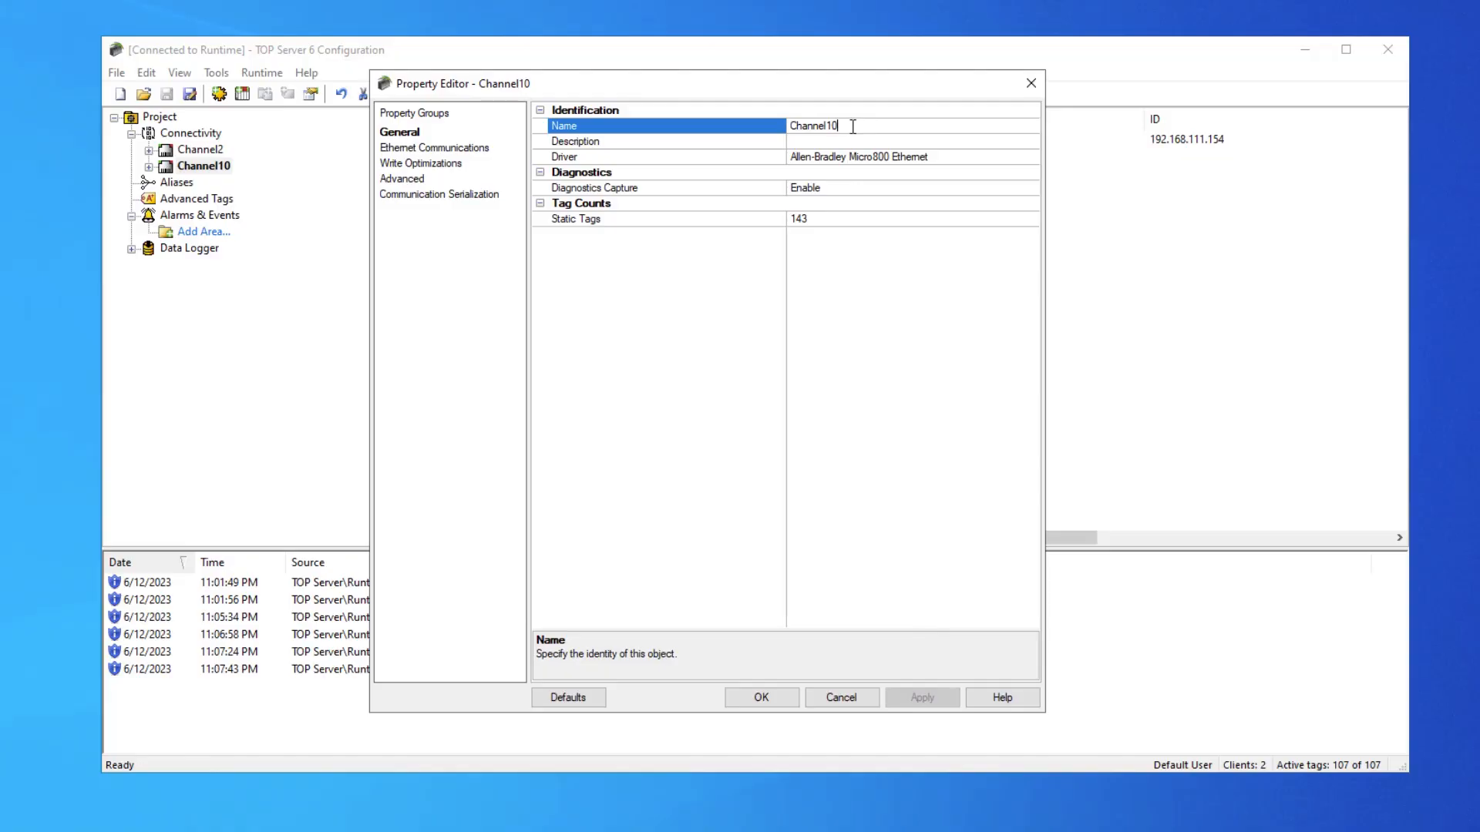
pyautogui.press('BackSpace')
pyautogui.click(934, 697)
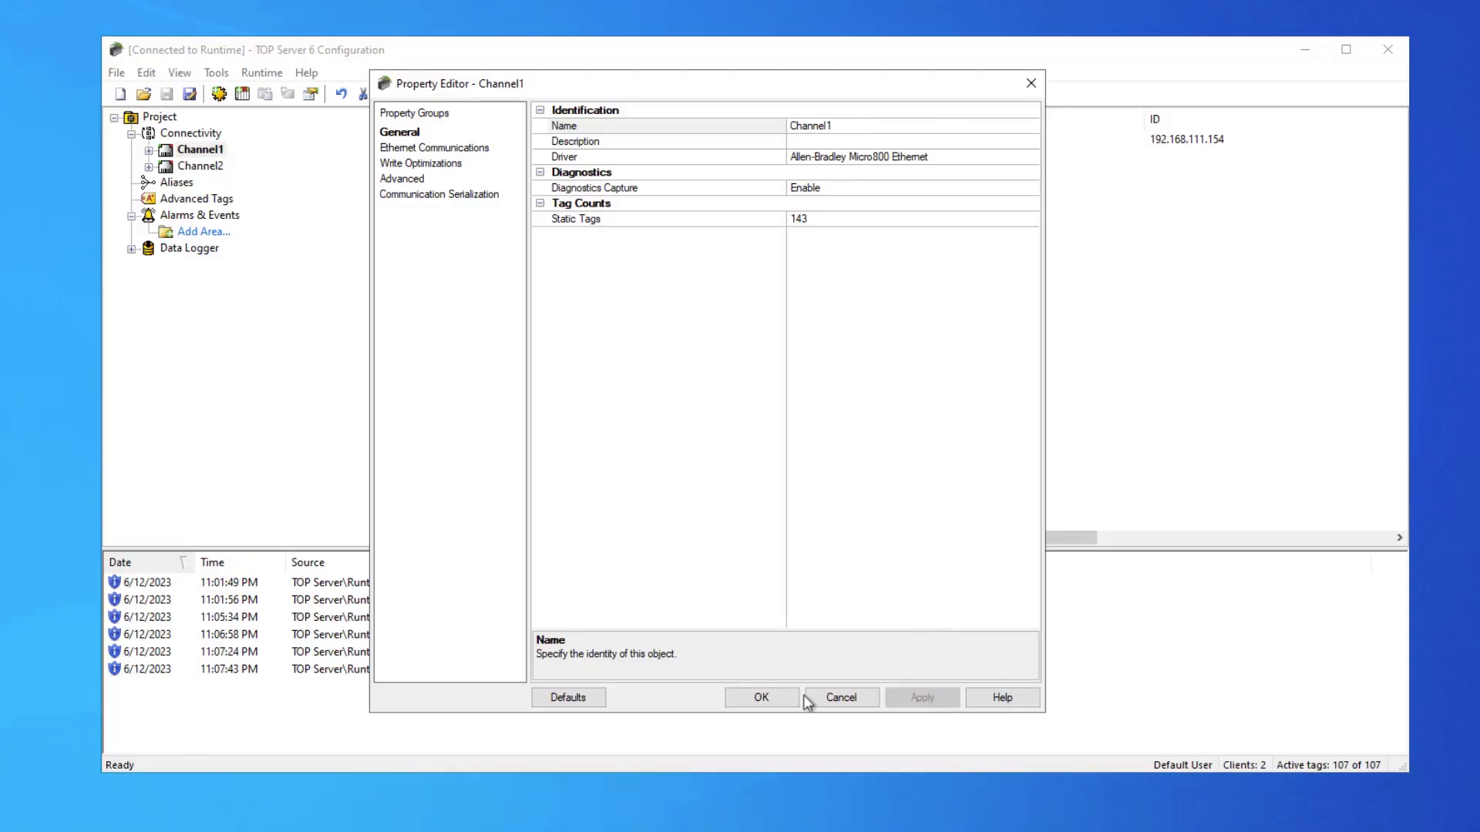
pyautogui.click(731, 703)
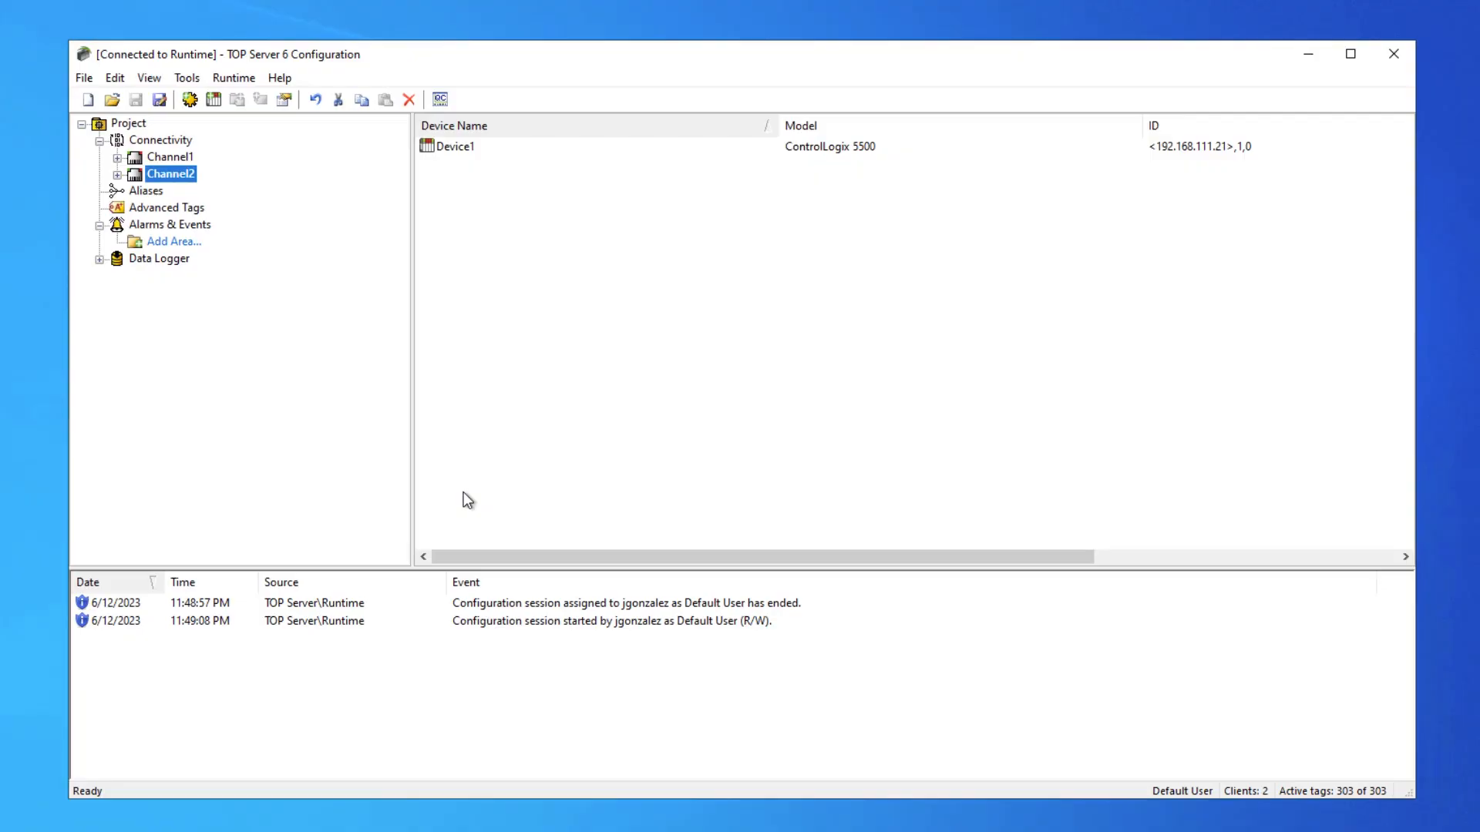
# Expand Channel2, view its general properties, and open the properties of its Device1
pyautogui.click(117, 175)
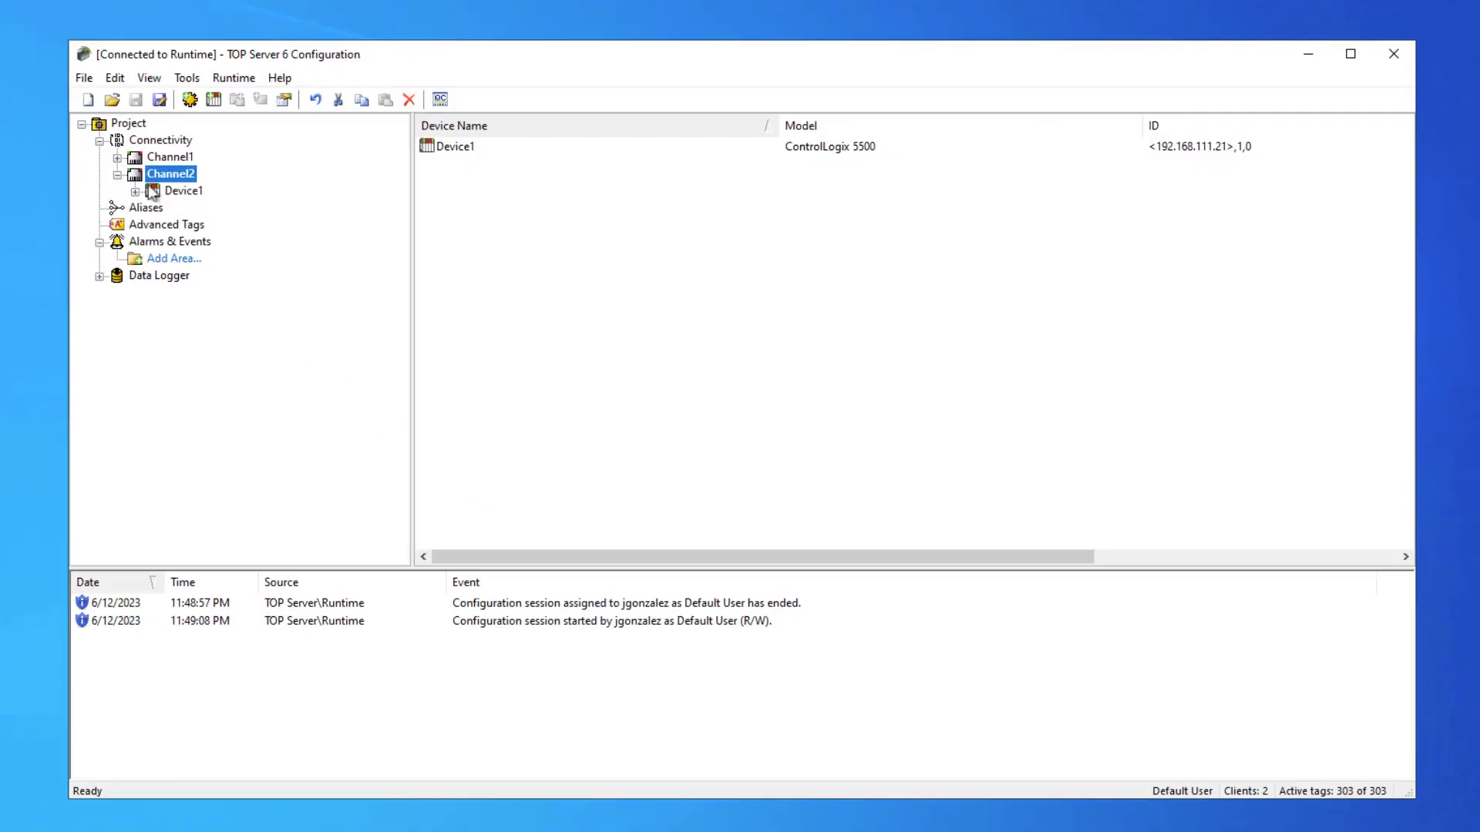
pyautogui.click(177, 192)
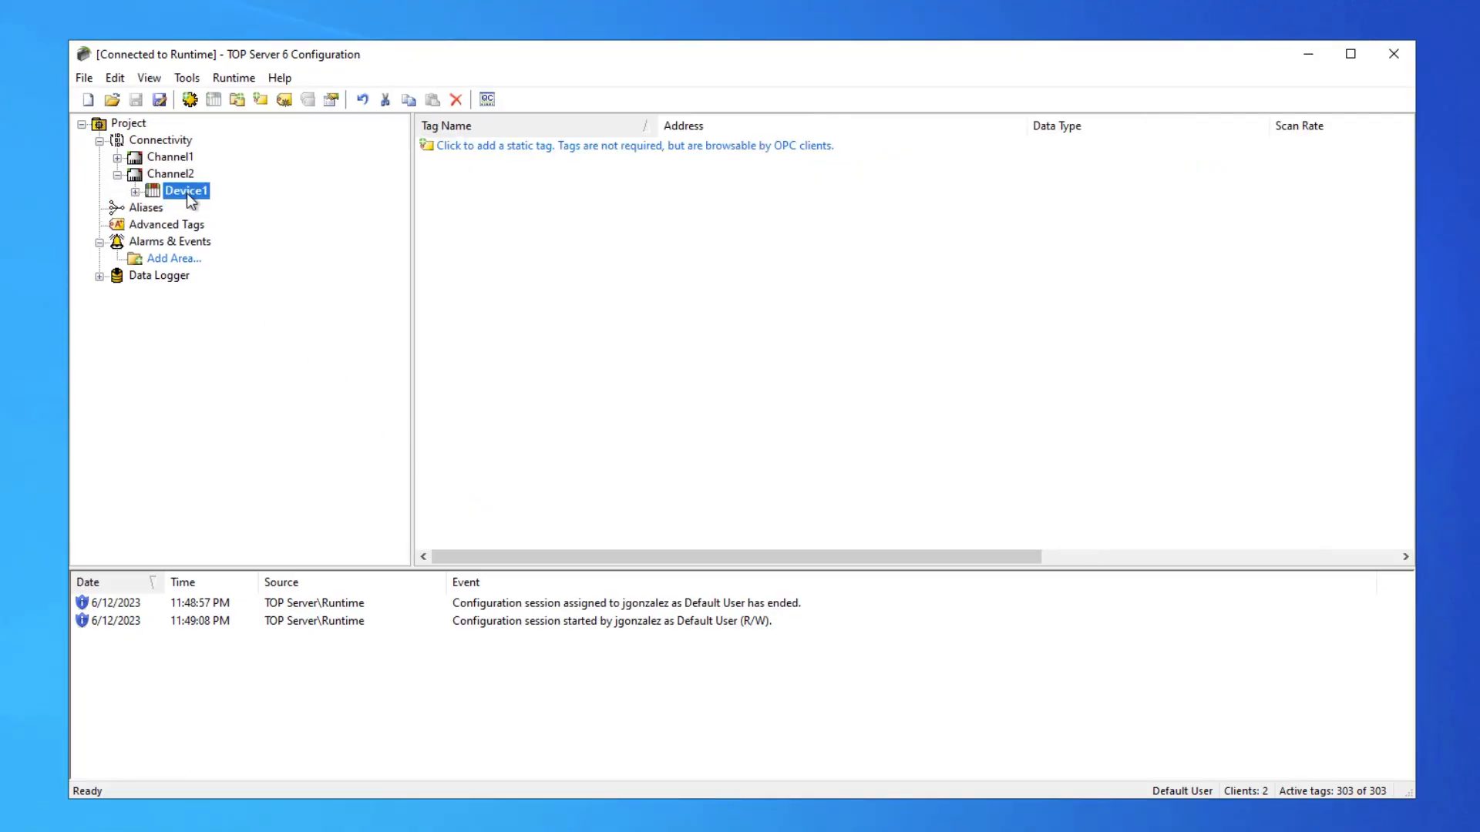
pyautogui.click(173, 176)
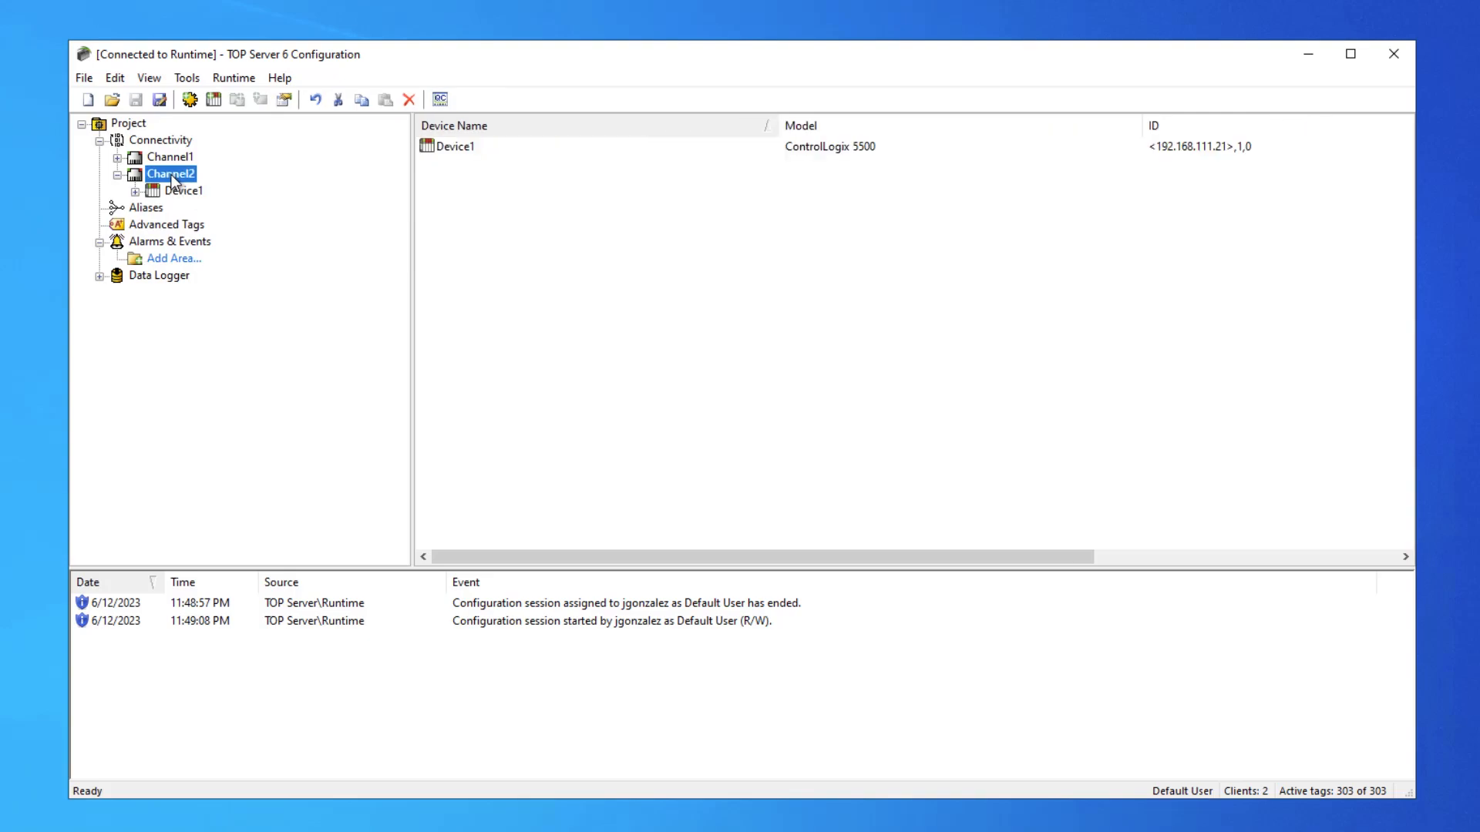
pyautogui.doubleClick(172, 176)
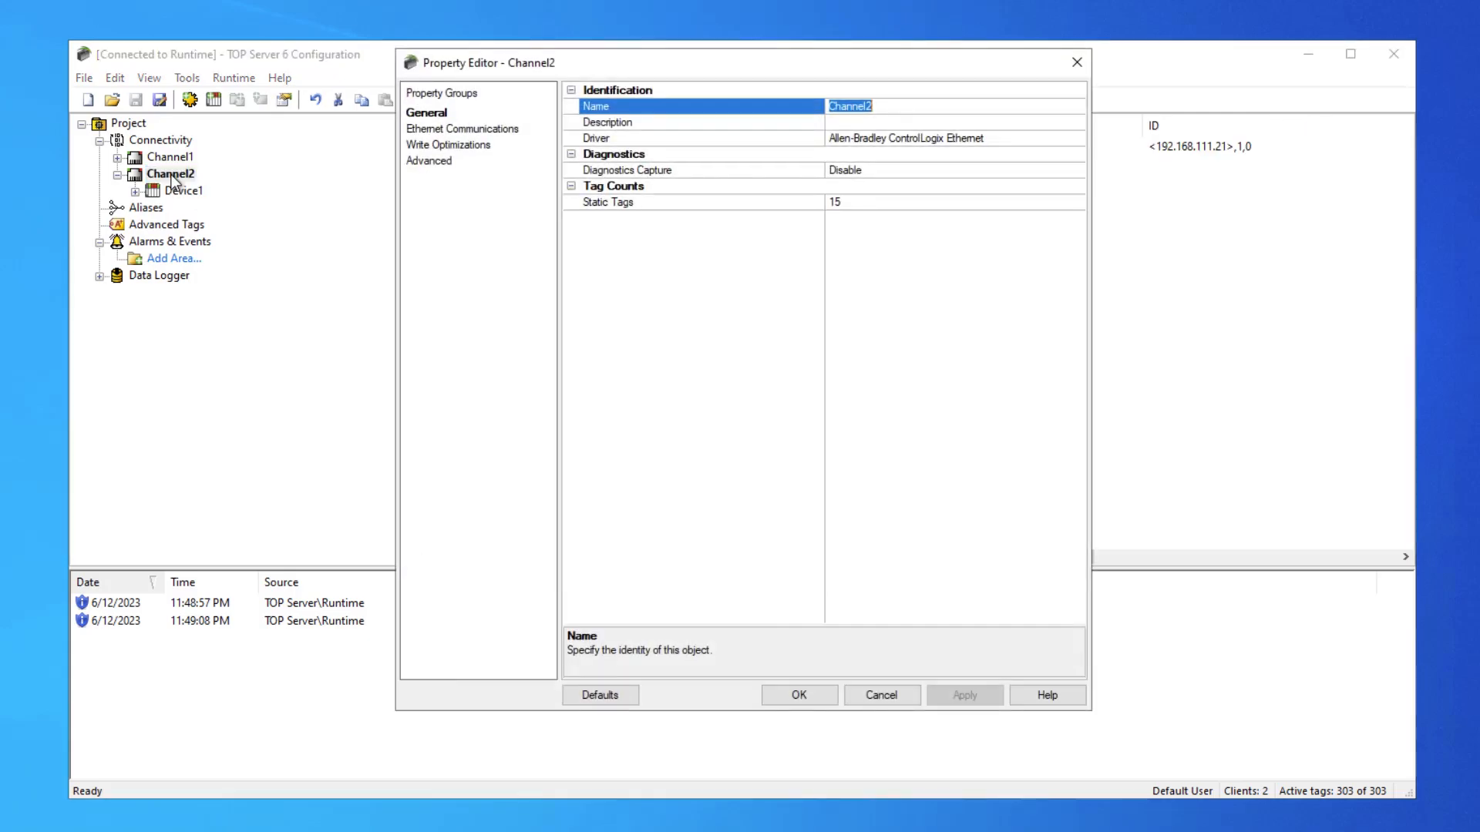
pyautogui.click(190, 194)
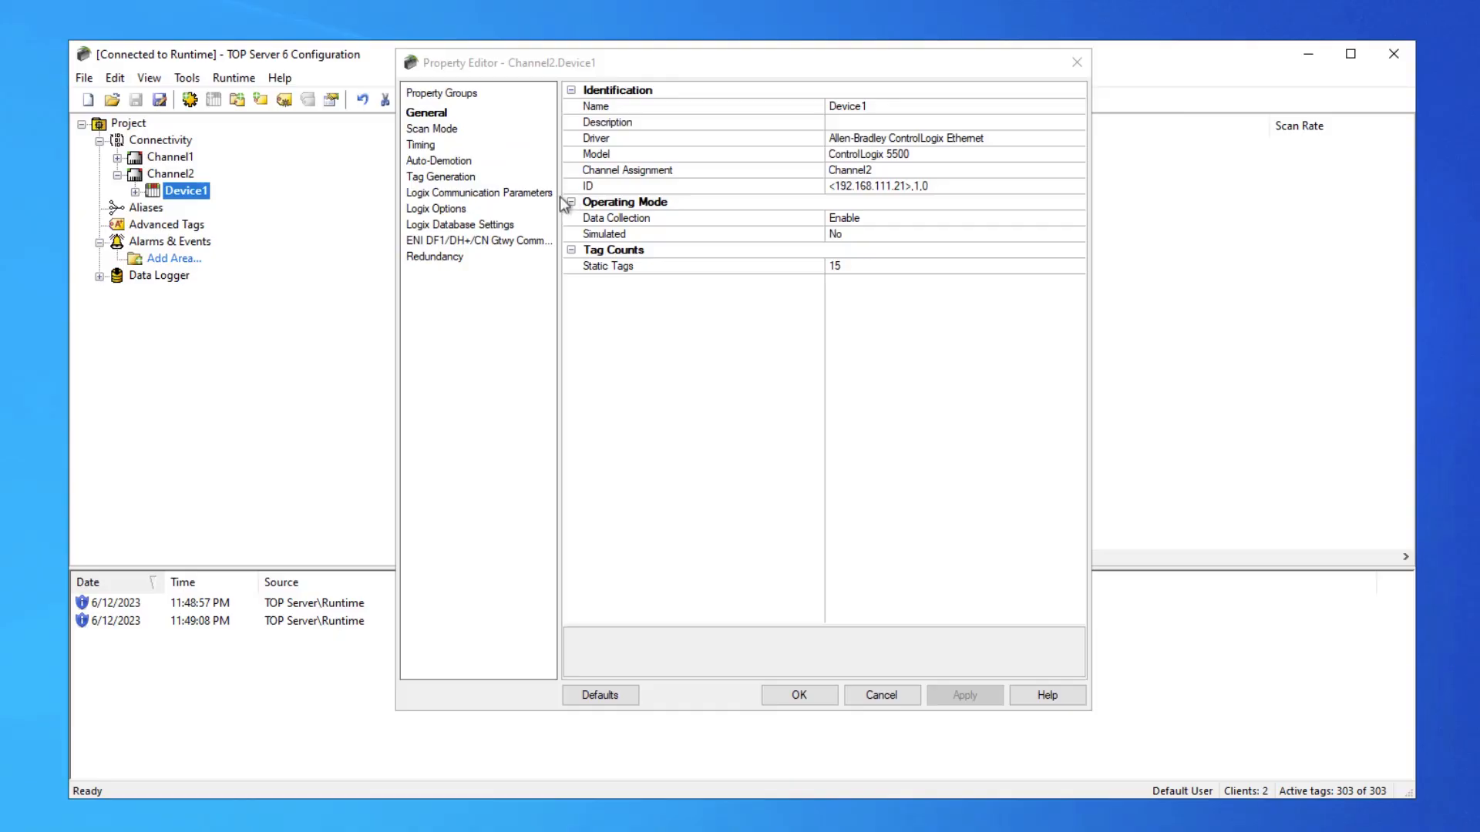
# Try to set the protocol mode of Channel2's Device1 to Symbolic in its Logix options, and apply it
pyautogui.click(447, 239)
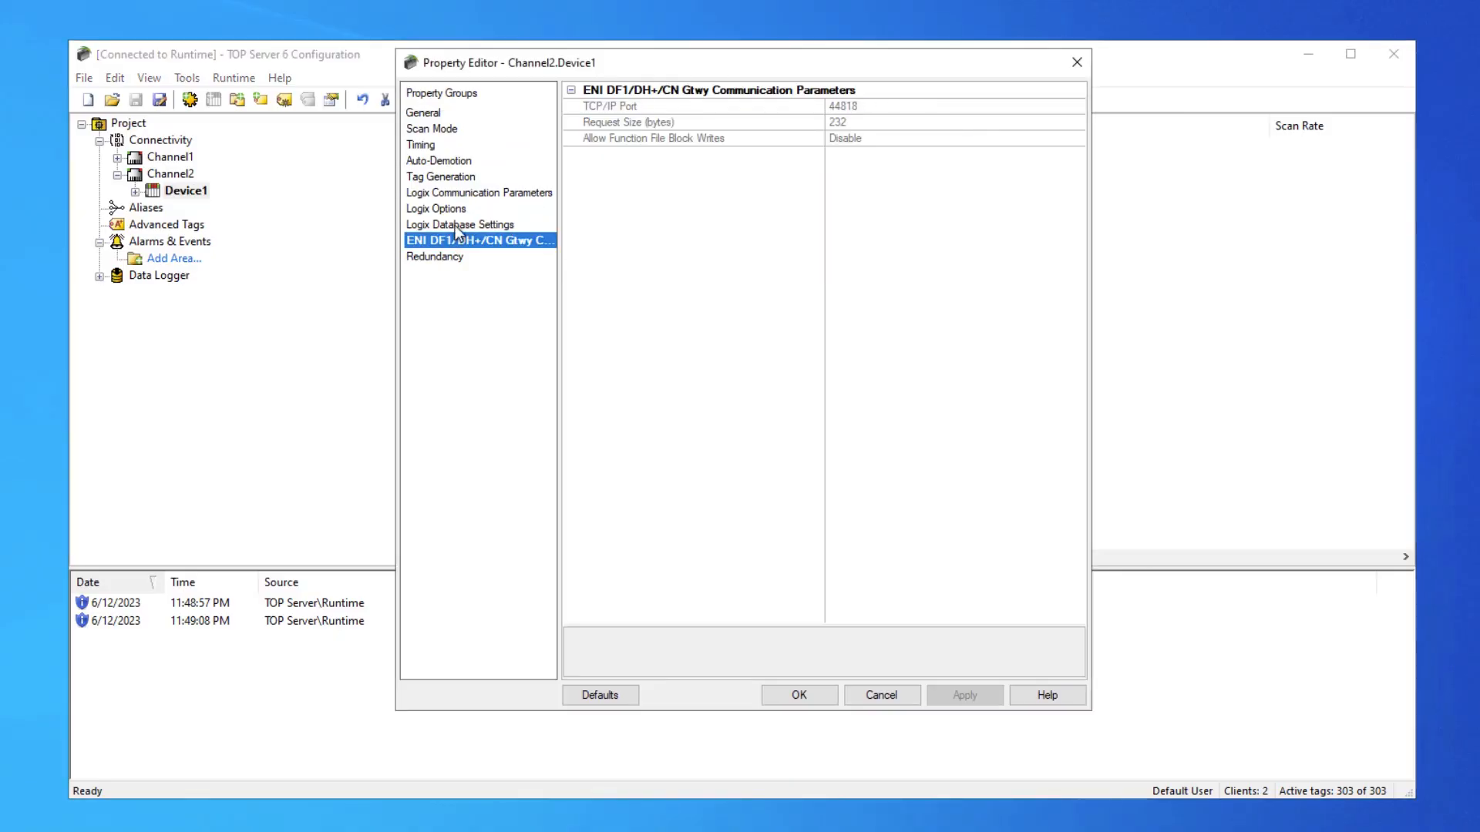
pyautogui.click(455, 225)
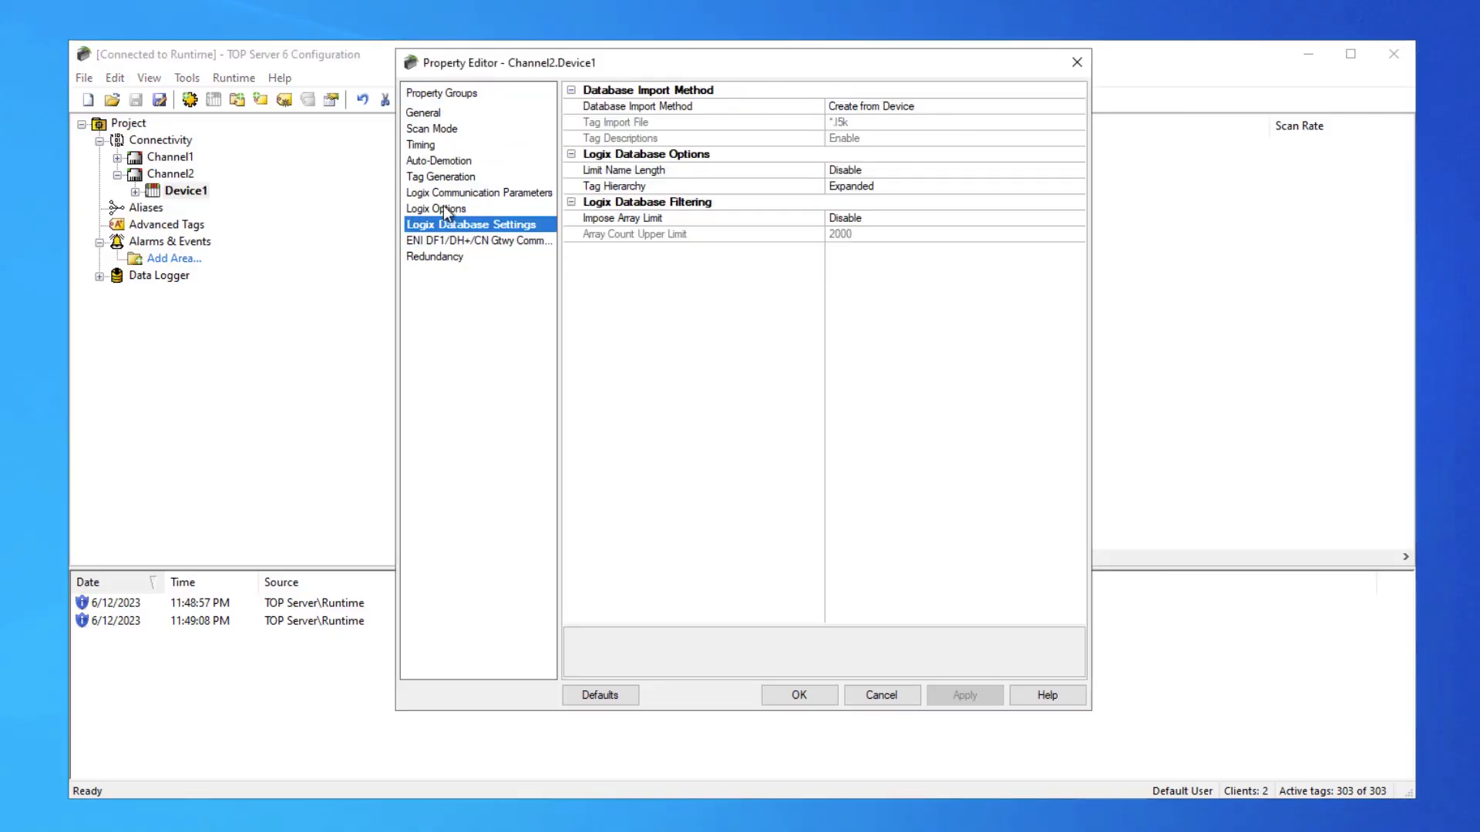
pyautogui.click(442, 206)
pyautogui.click(460, 193)
pyautogui.click(452, 209)
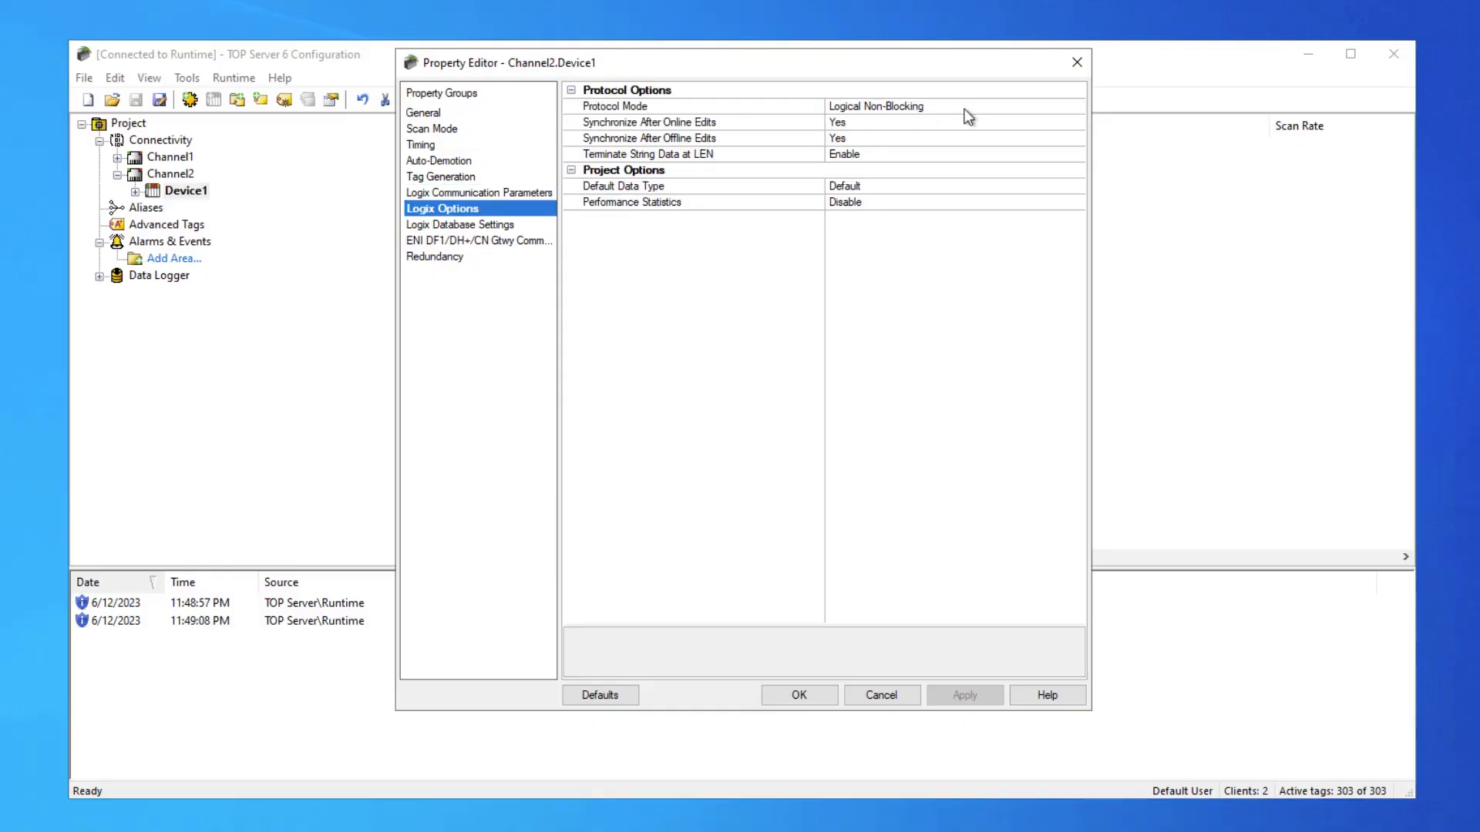
pyautogui.click(983, 109)
pyautogui.click(1077, 106)
pyautogui.click(886, 121)
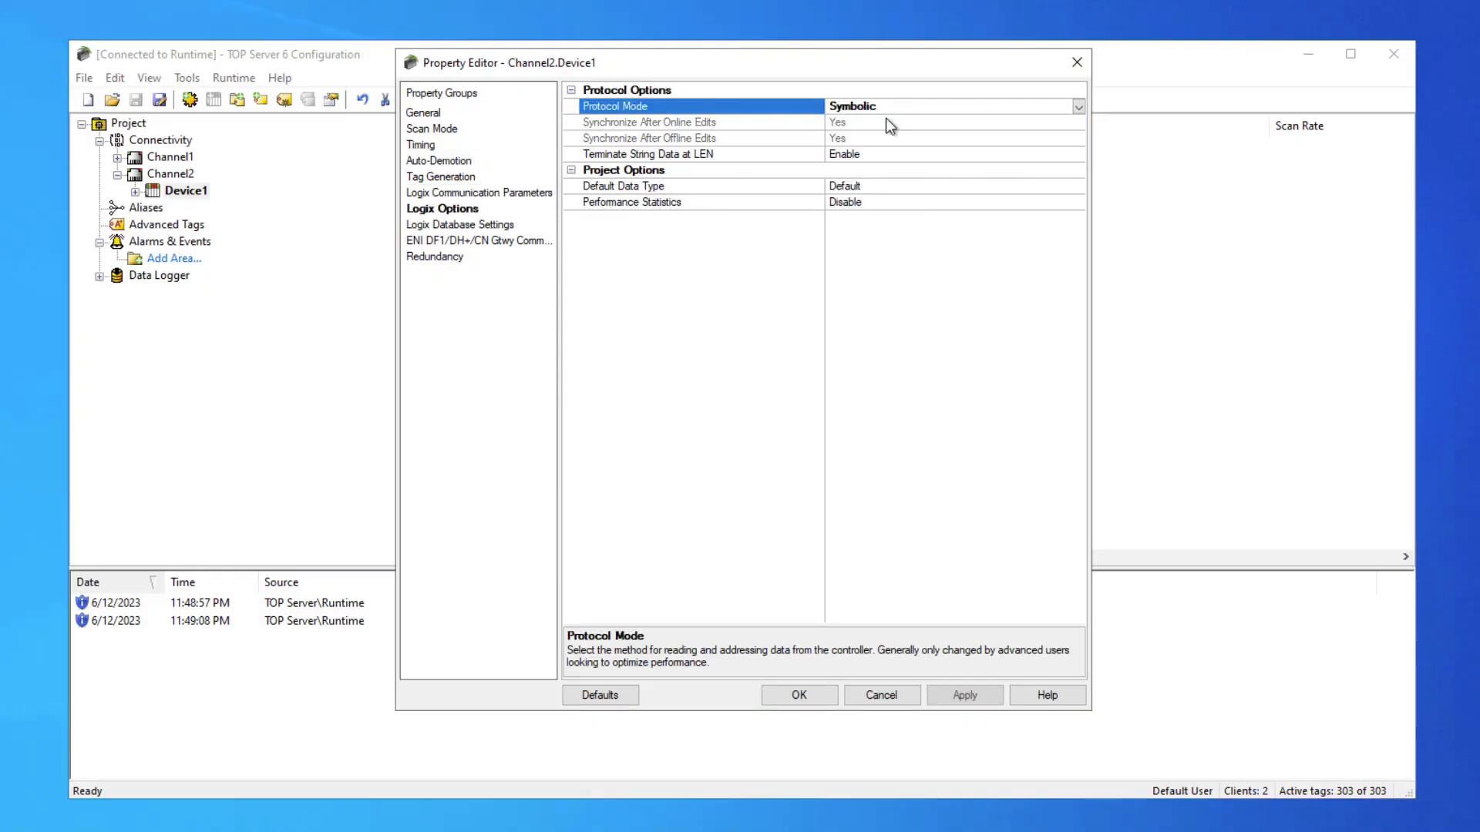
pyautogui.click(963, 696)
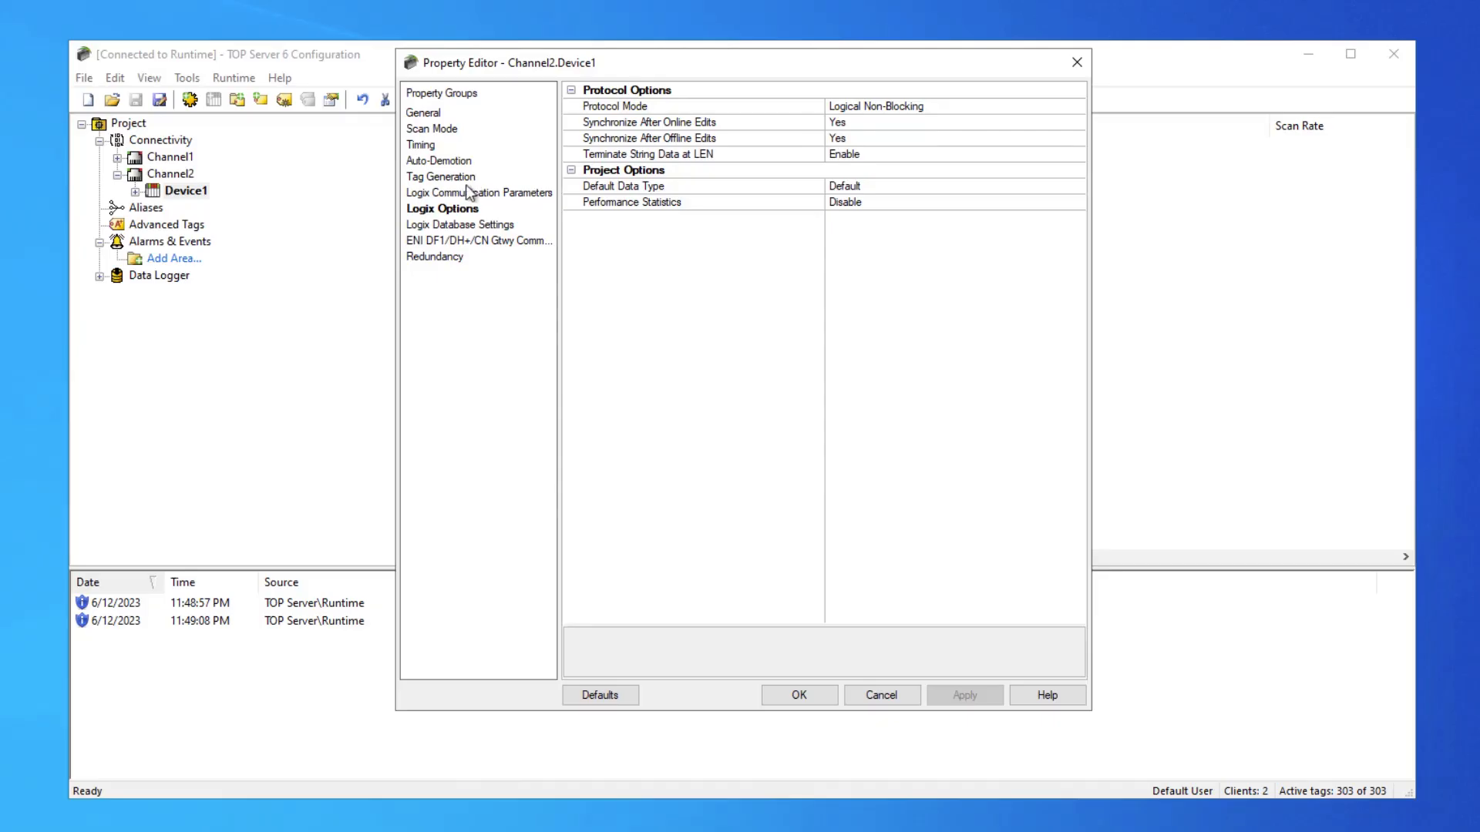
# Try to set the array block size of Channel2's Device1 to 240 in its Logix communication parameters, and apply it
pyautogui.click(462, 193)
pyautogui.click(765, 187)
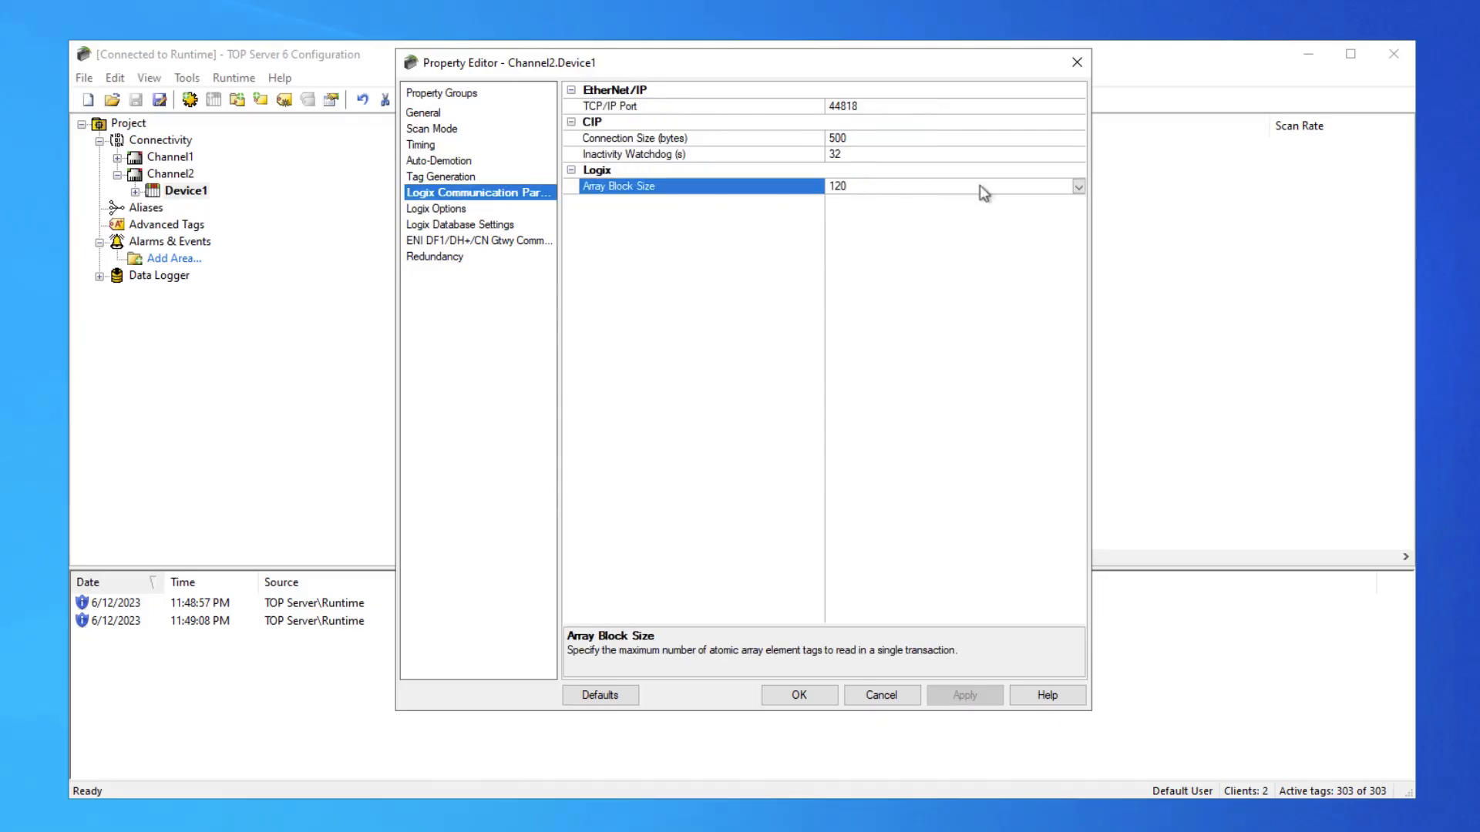
pyautogui.click(1079, 187)
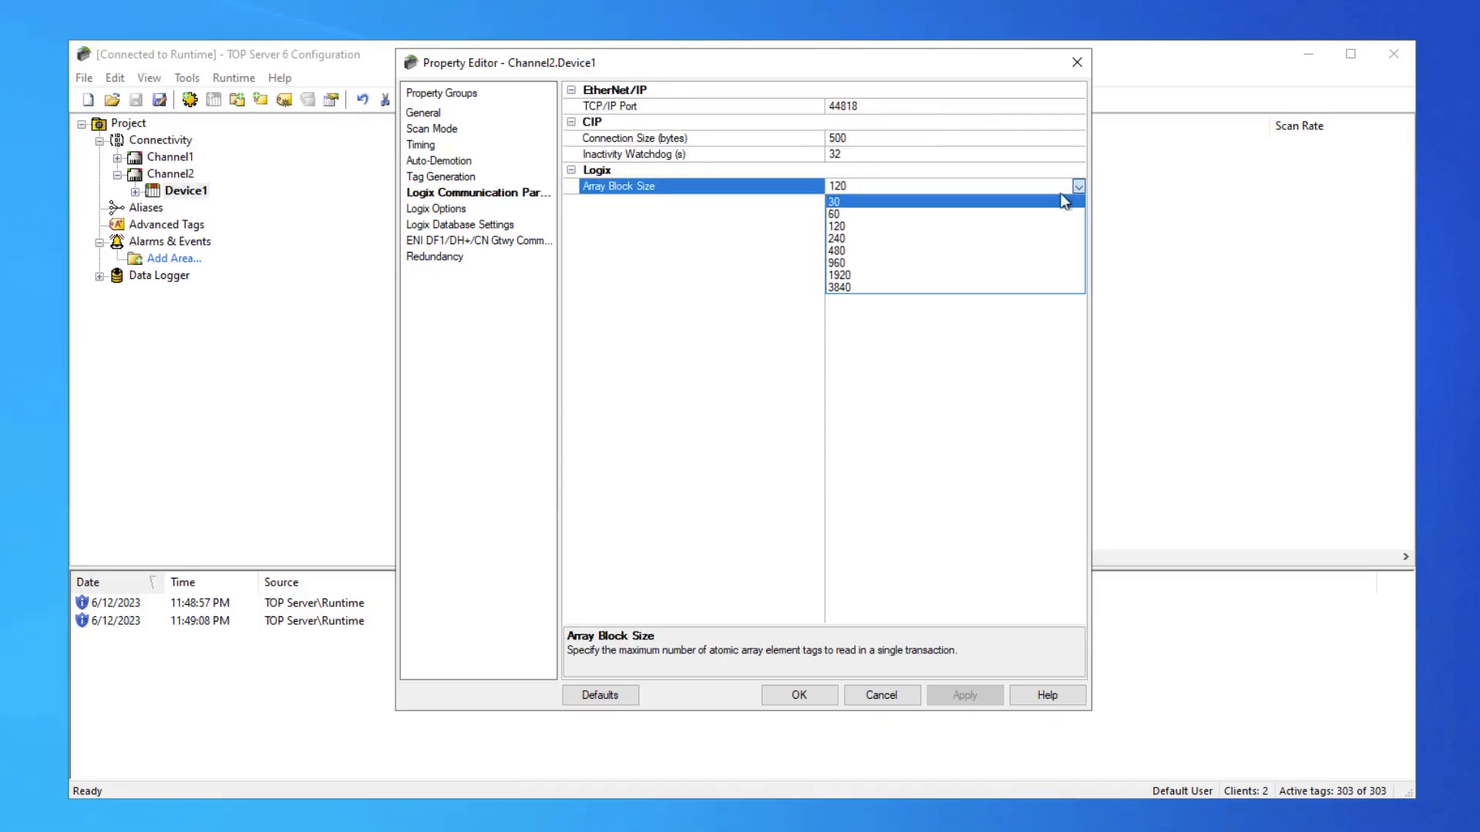
pyautogui.click(868, 238)
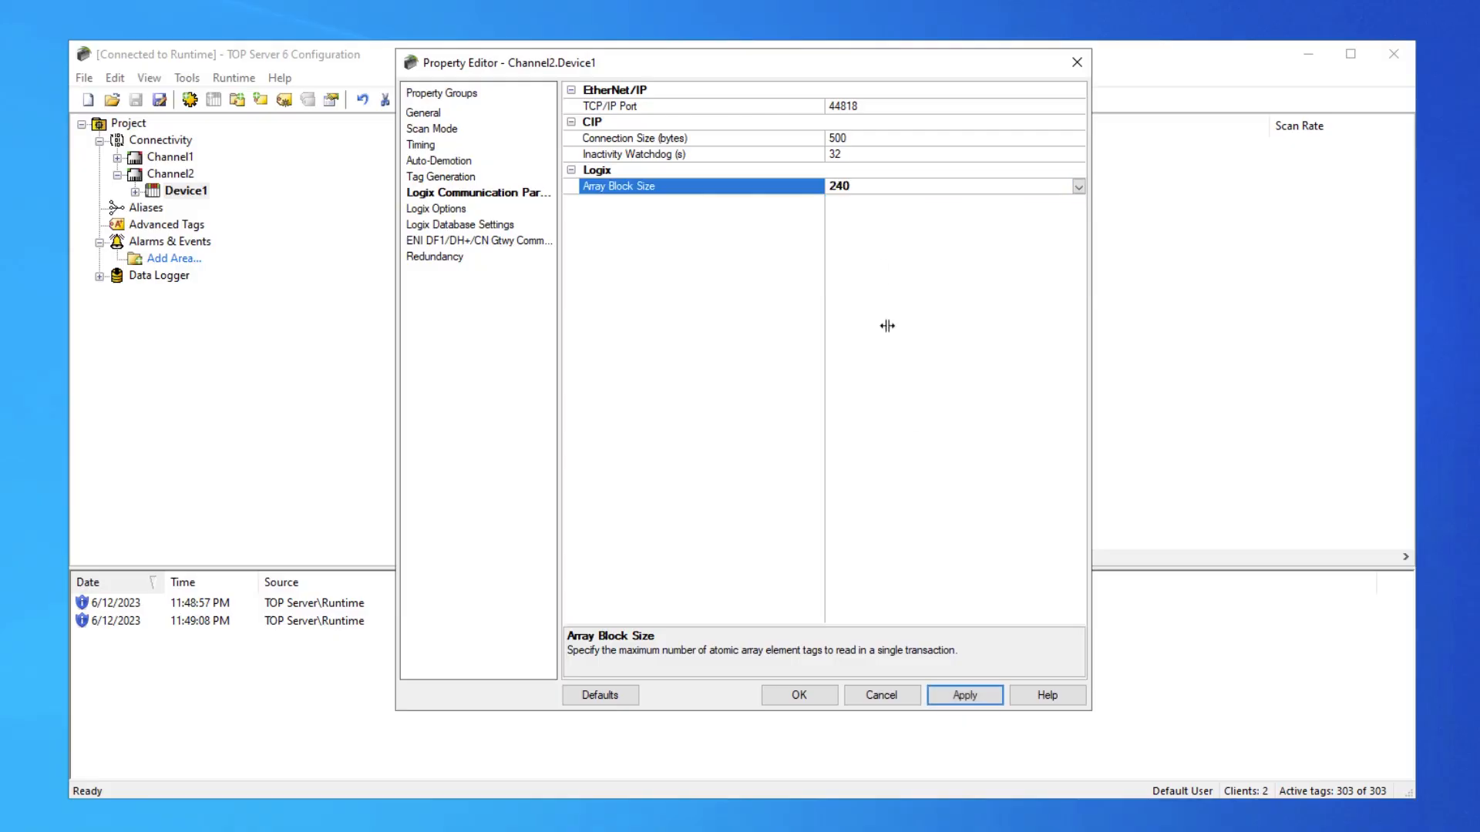
pyautogui.click(970, 696)
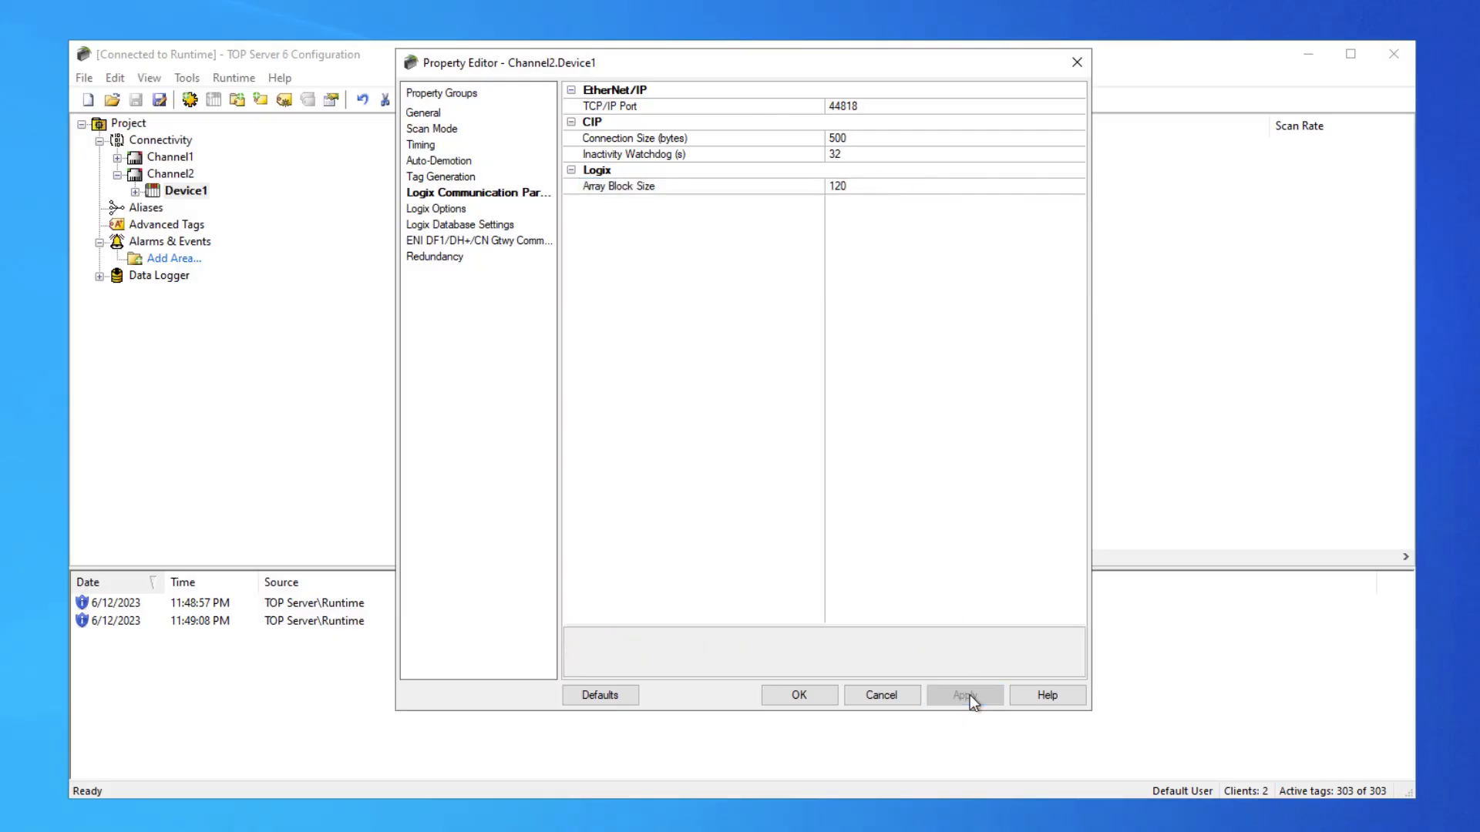
# Examine all property groups of Channel2's Device1, from General to Redundancy, for settings that can be edited, and close the properties
pyautogui.click(426, 114)
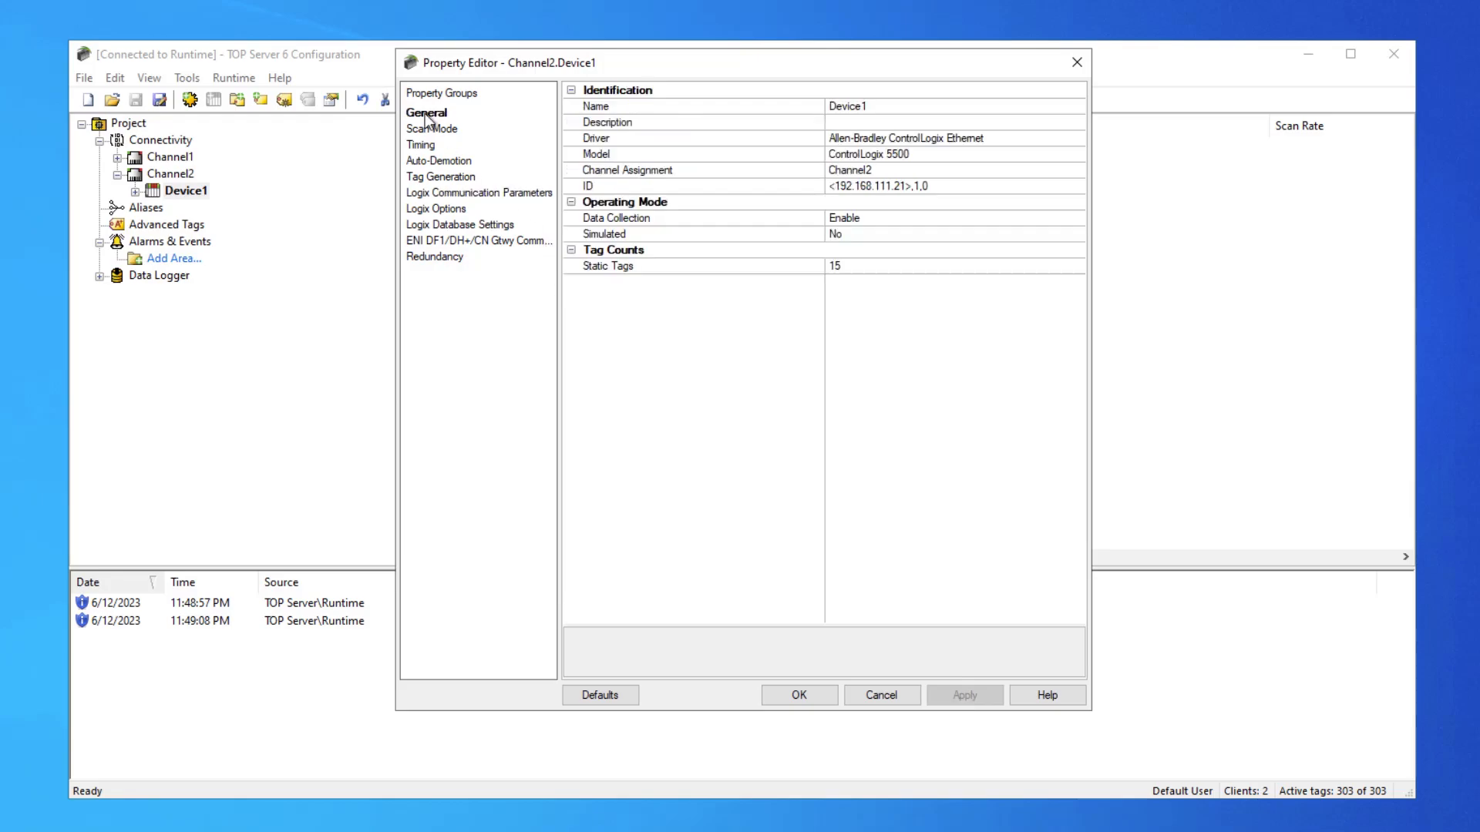
pyautogui.click(432, 129)
pyautogui.click(429, 143)
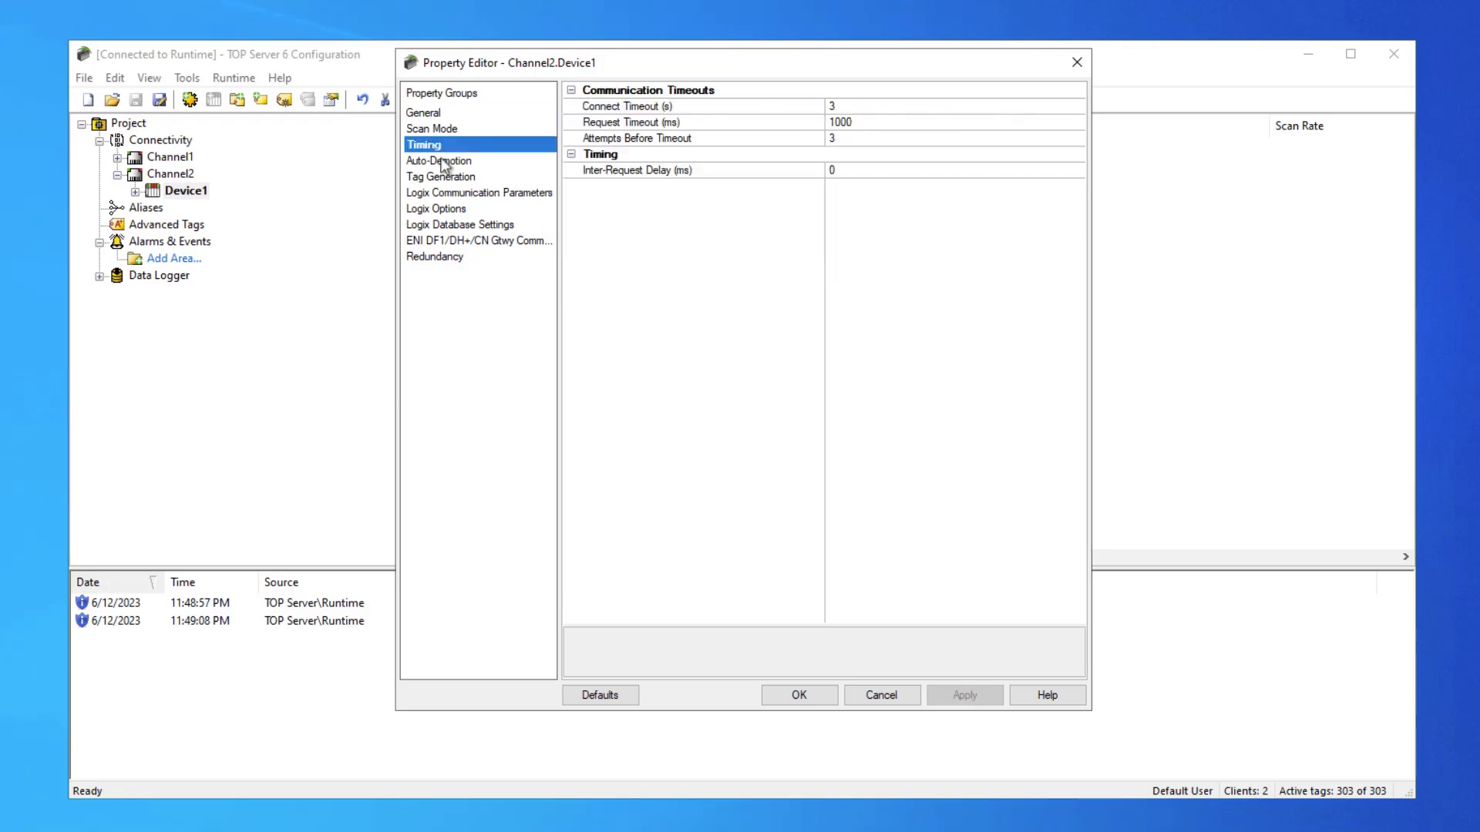
pyautogui.click(442, 160)
pyautogui.click(444, 176)
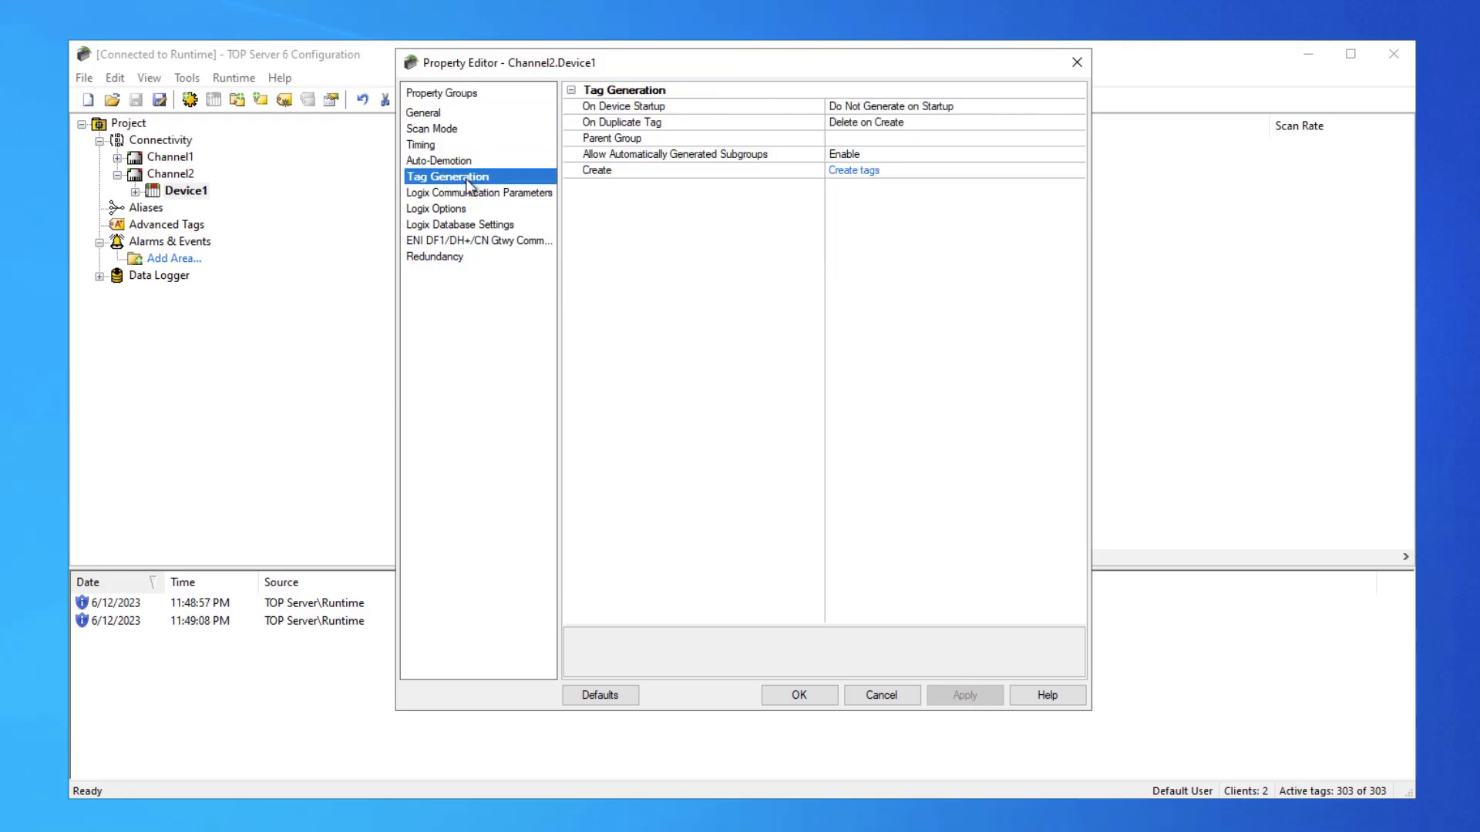
pyautogui.click(462, 193)
pyautogui.click(455, 208)
pyautogui.click(466, 225)
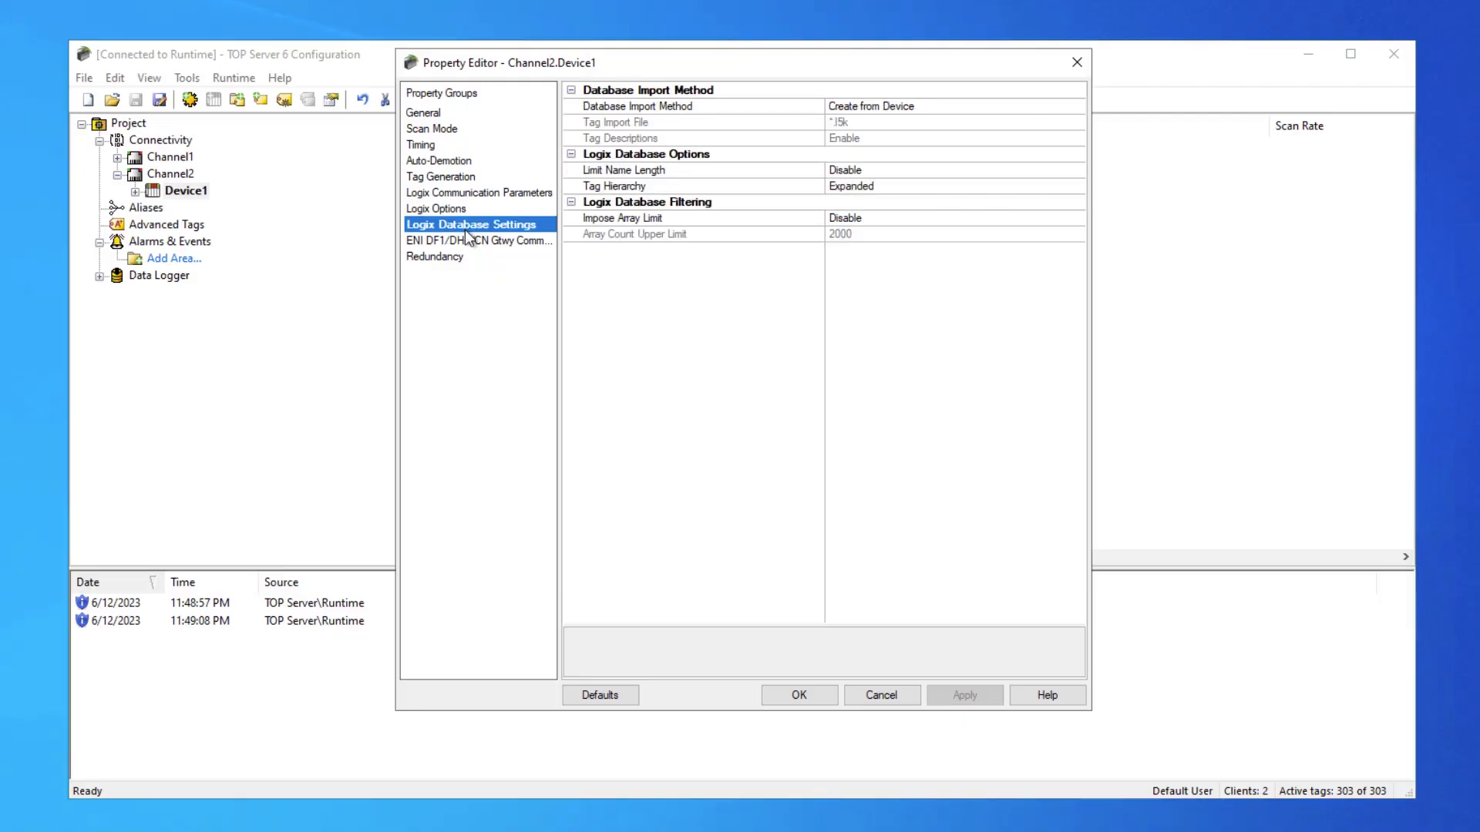
pyautogui.click(487, 241)
pyautogui.click(436, 256)
pyautogui.click(456, 239)
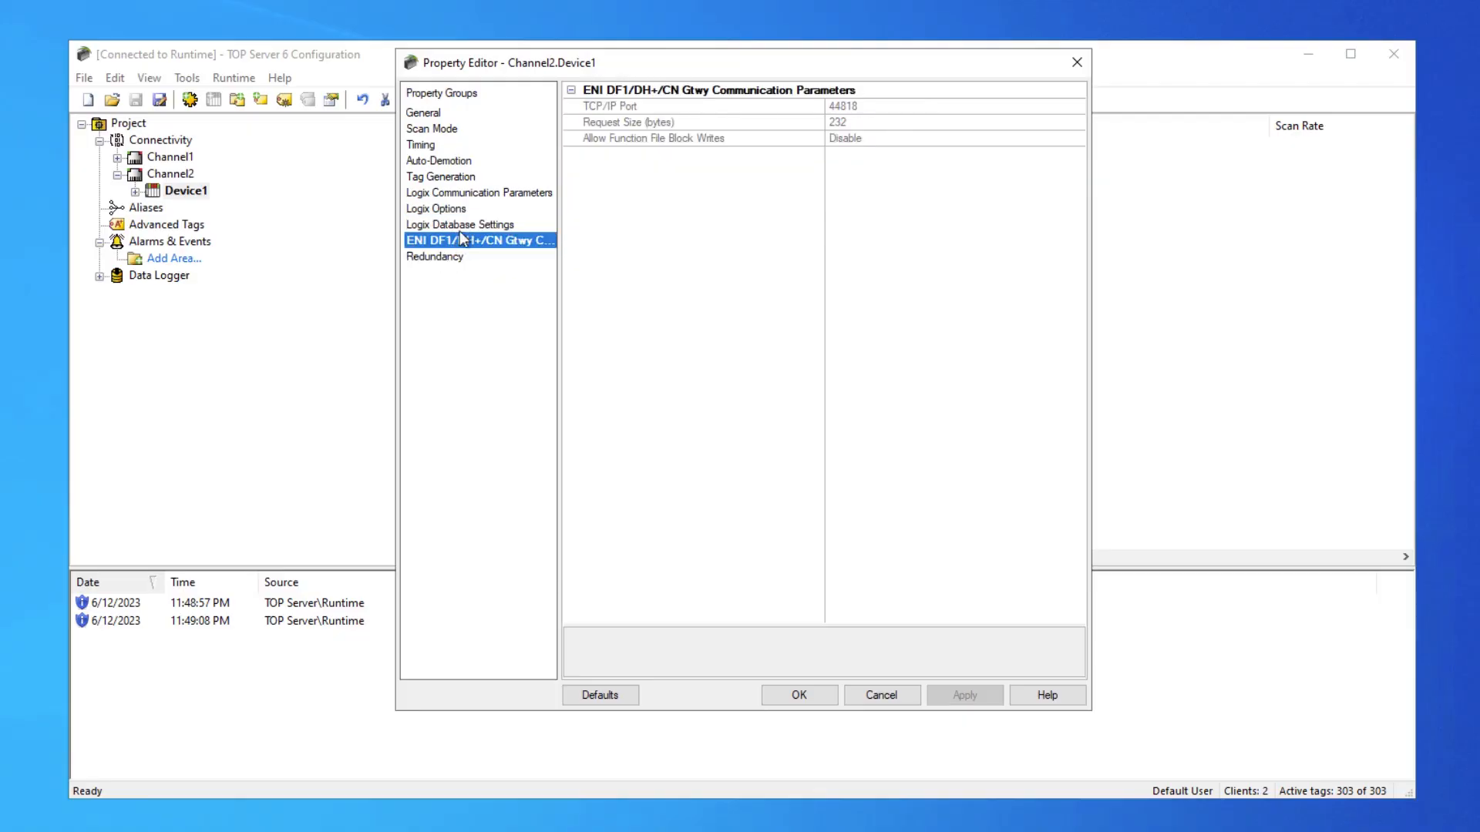
pyautogui.click(426, 112)
pyautogui.click(798, 701)
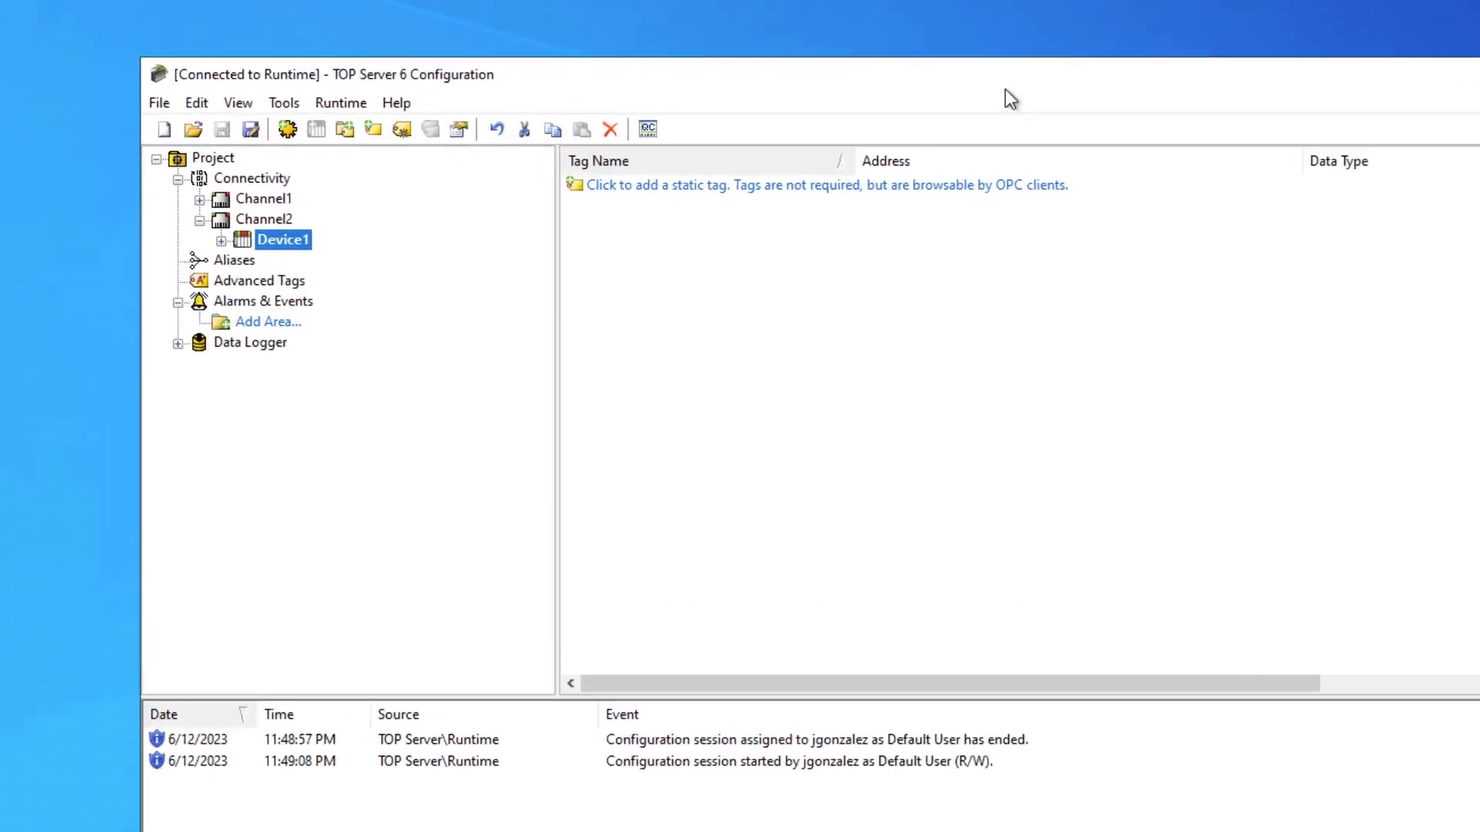
# Disconnect the configuration from the runtime and open the properties of Channel2's Device1
pyautogui.click(571, 188)
pyautogui.click(618, 265)
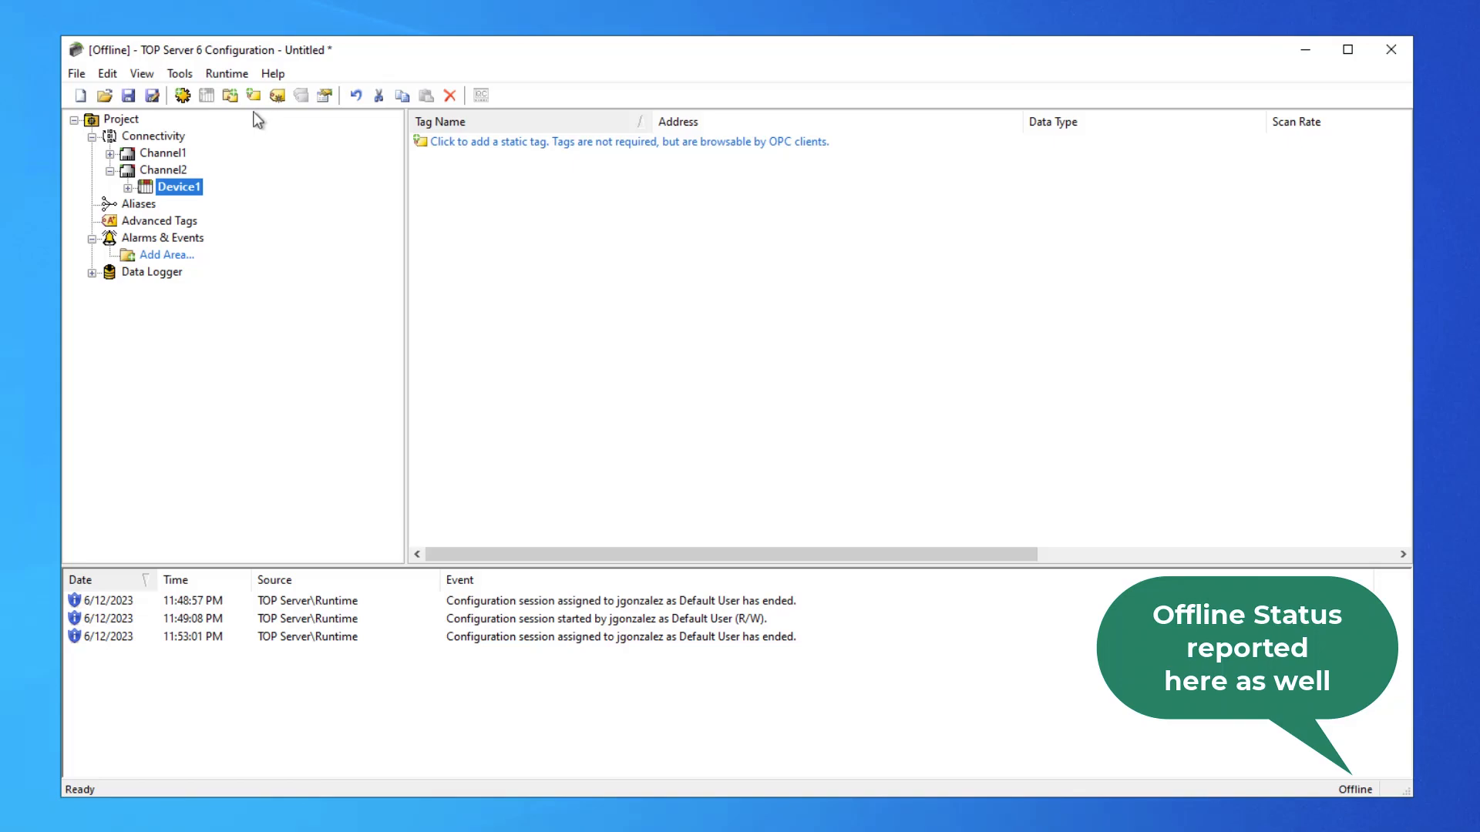
pyautogui.click(157, 170)
pyautogui.doubleClick(188, 192)
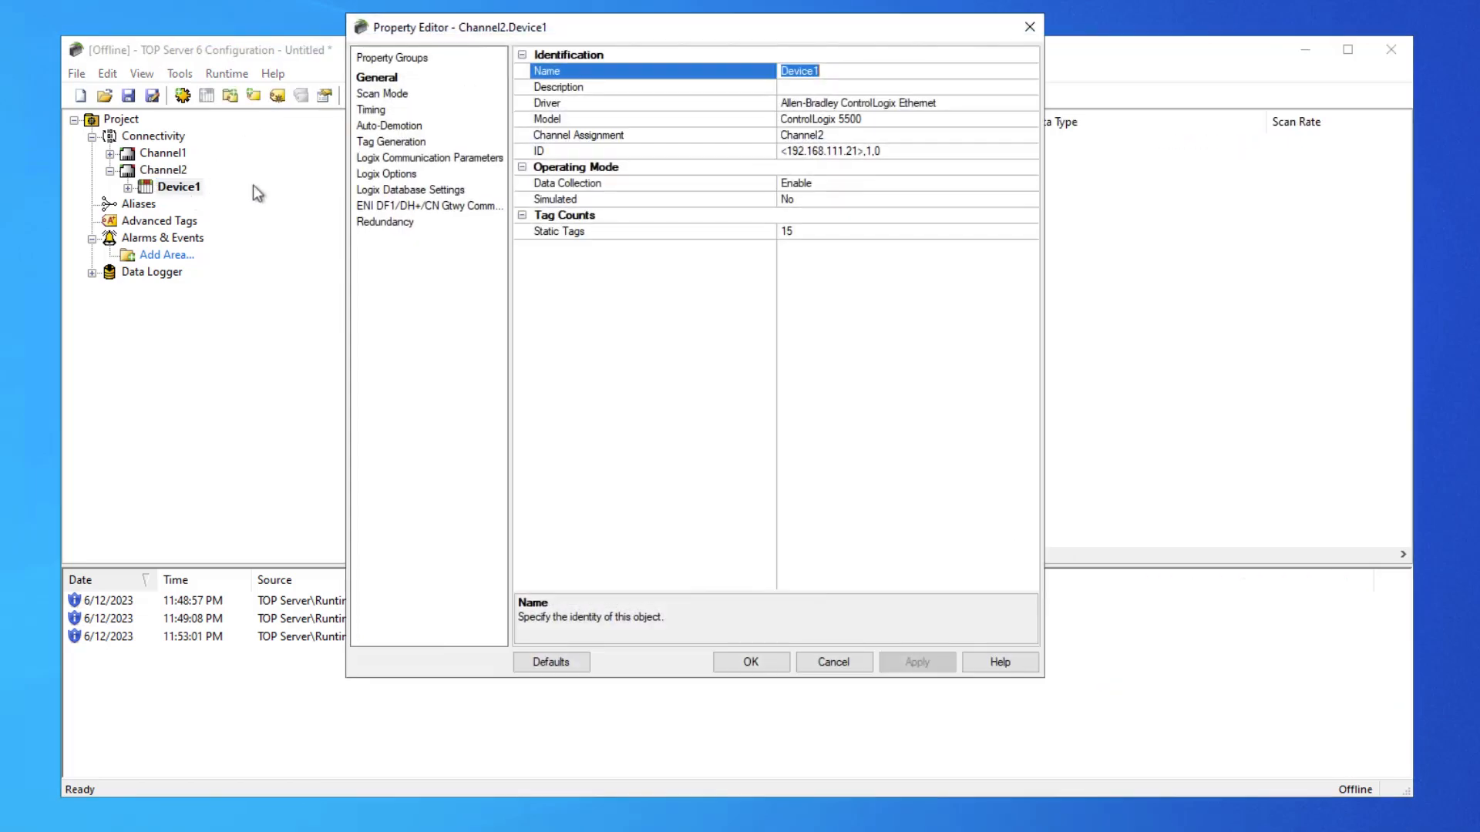
# Set the protocol mode of Channel2's Device1 to Symbolic in its Logix options, and apply it offline
pyautogui.click(391, 176)
pyautogui.click(975, 72)
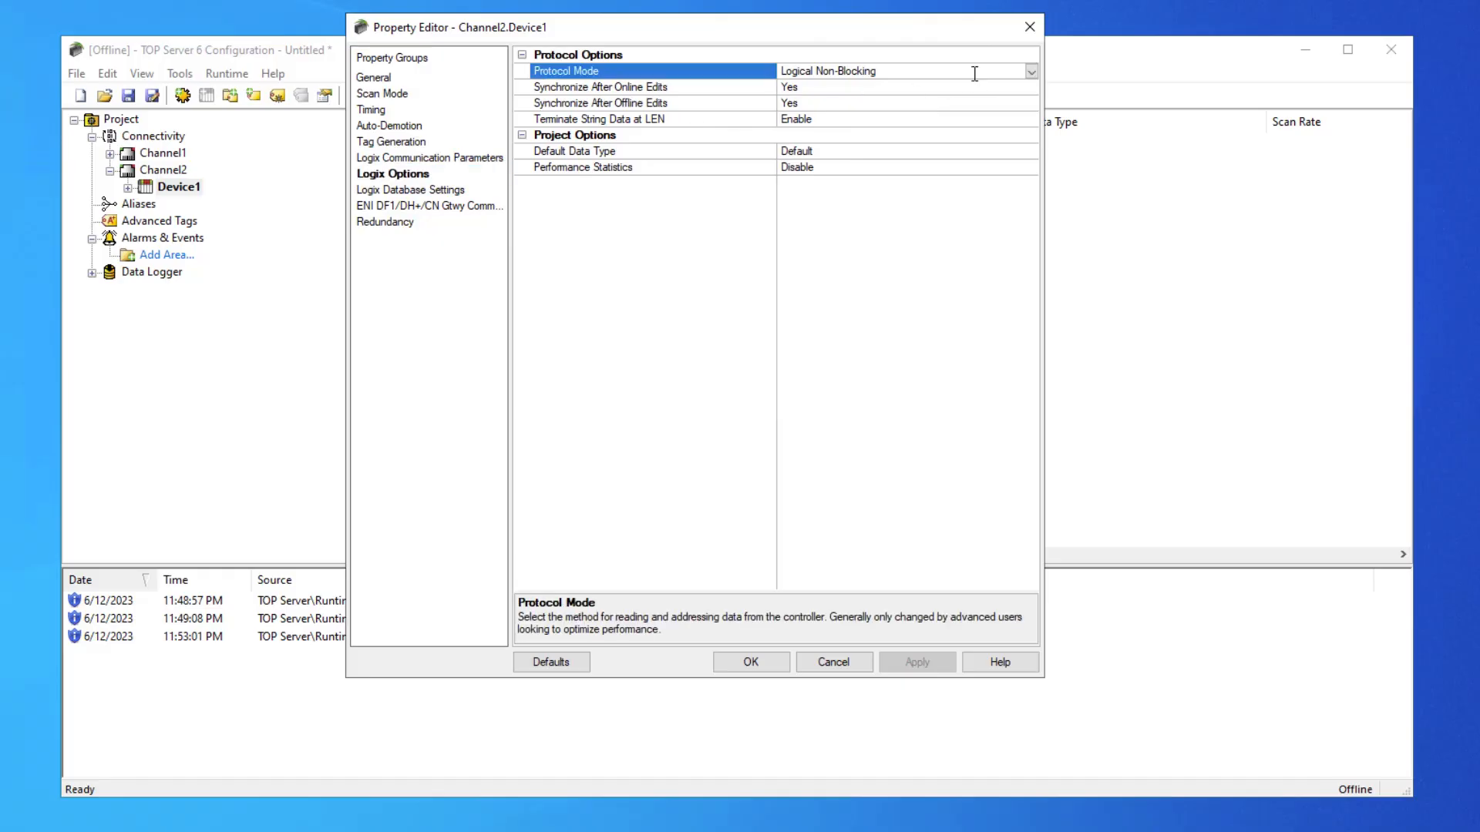
pyautogui.click(1031, 71)
pyautogui.click(885, 88)
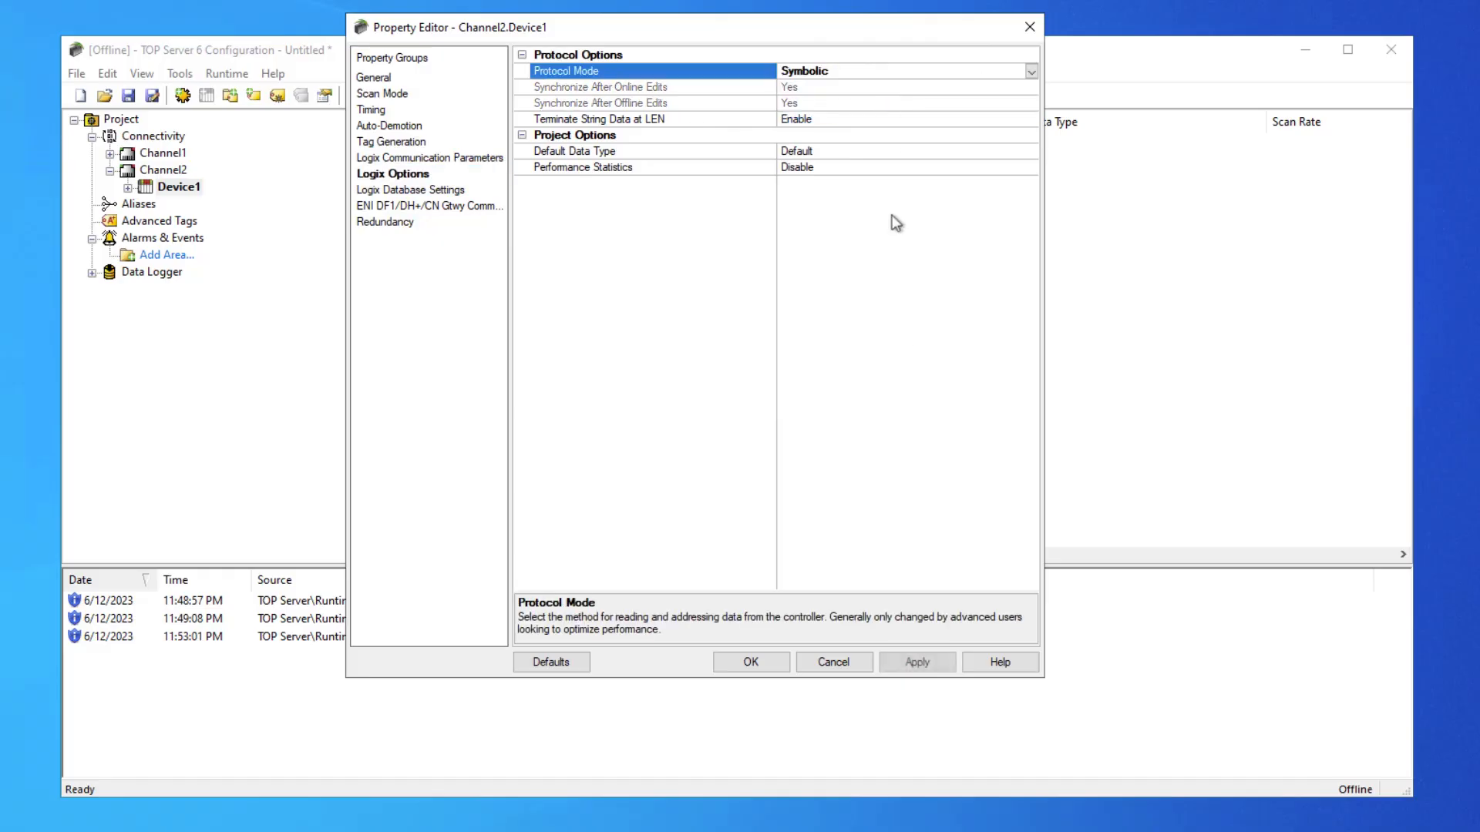
pyautogui.click(914, 656)
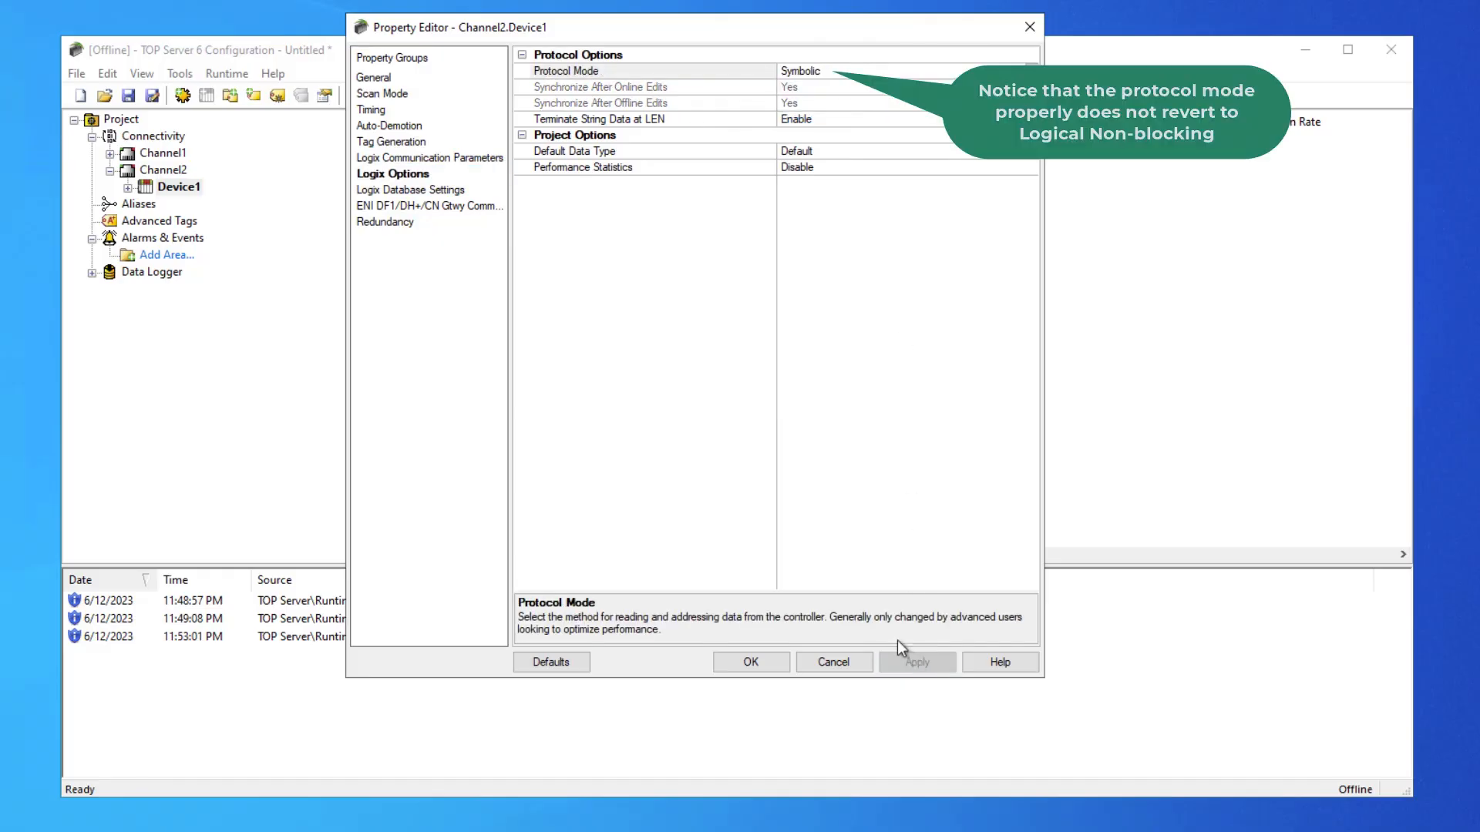
# Set Device1's array block size to 240 in its Logix communication parameters, apply it, and close the properties
pyautogui.click(385, 159)
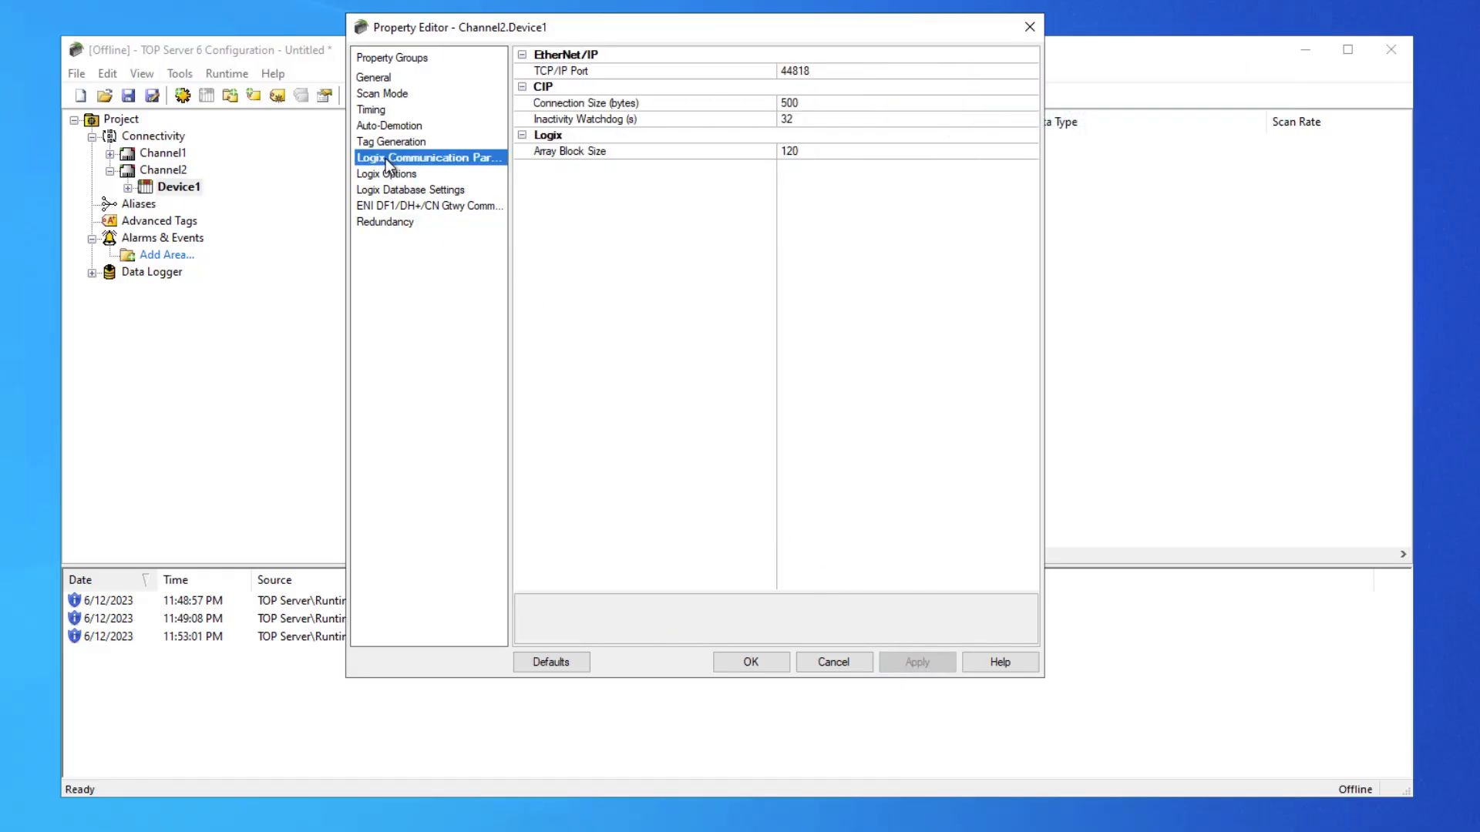
pyautogui.click(797, 151)
pyautogui.click(1031, 151)
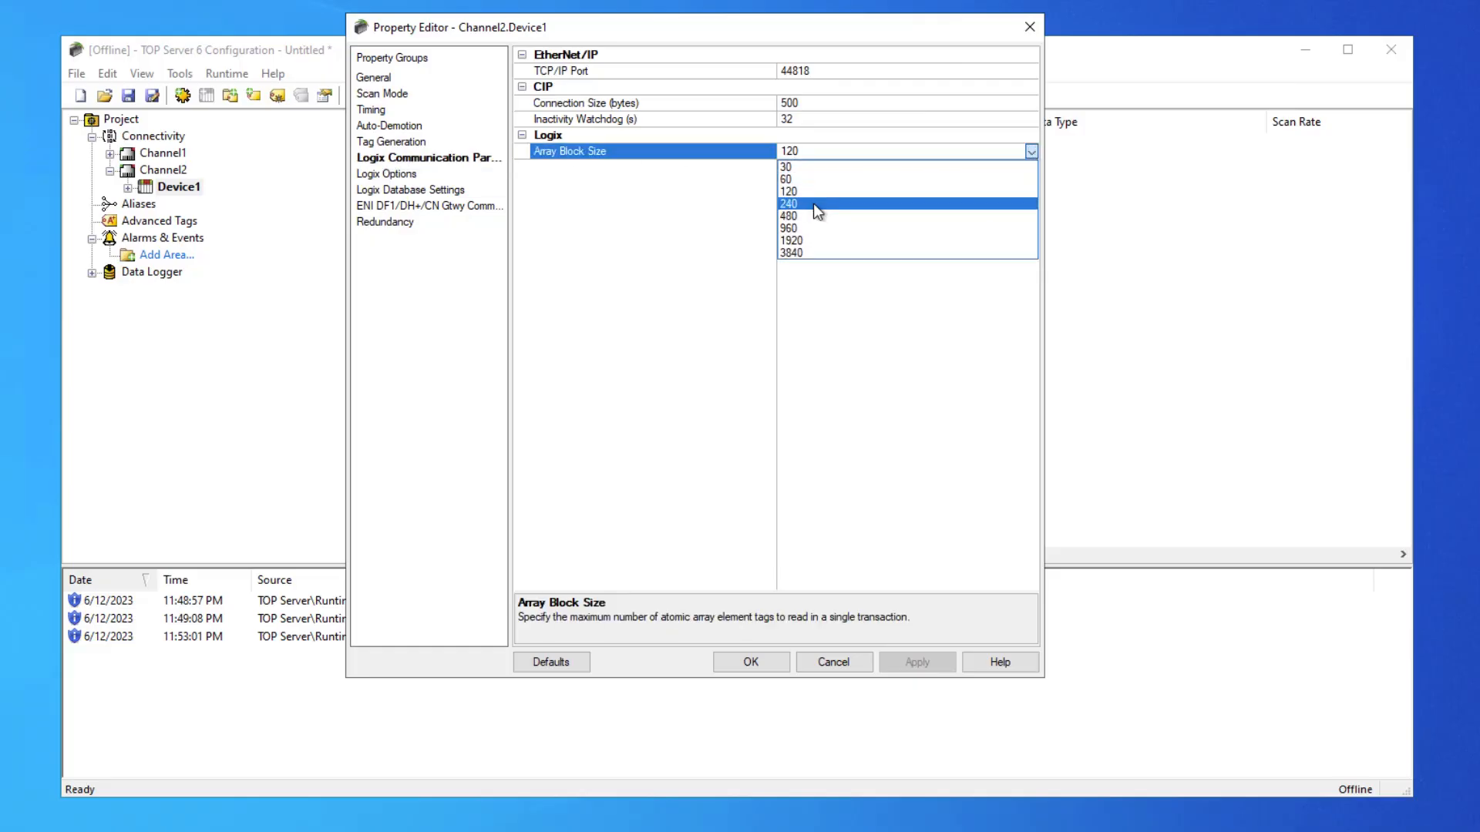
pyautogui.click(816, 205)
pyautogui.click(917, 665)
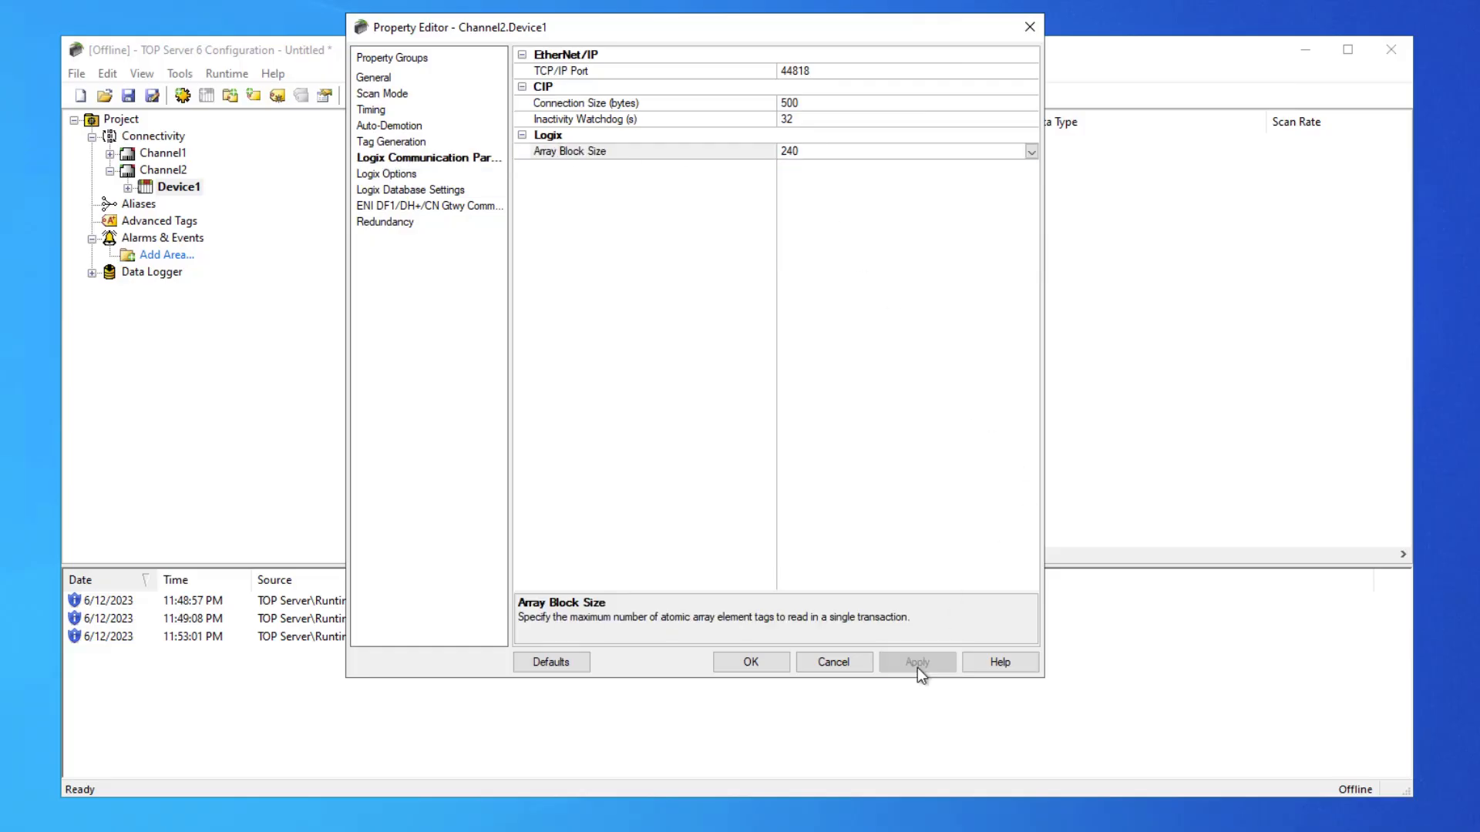
pyautogui.click(751, 663)
# Connect to the runtime, choosing to update it with the loaded project and to save the changes
pyautogui.click(224, 73)
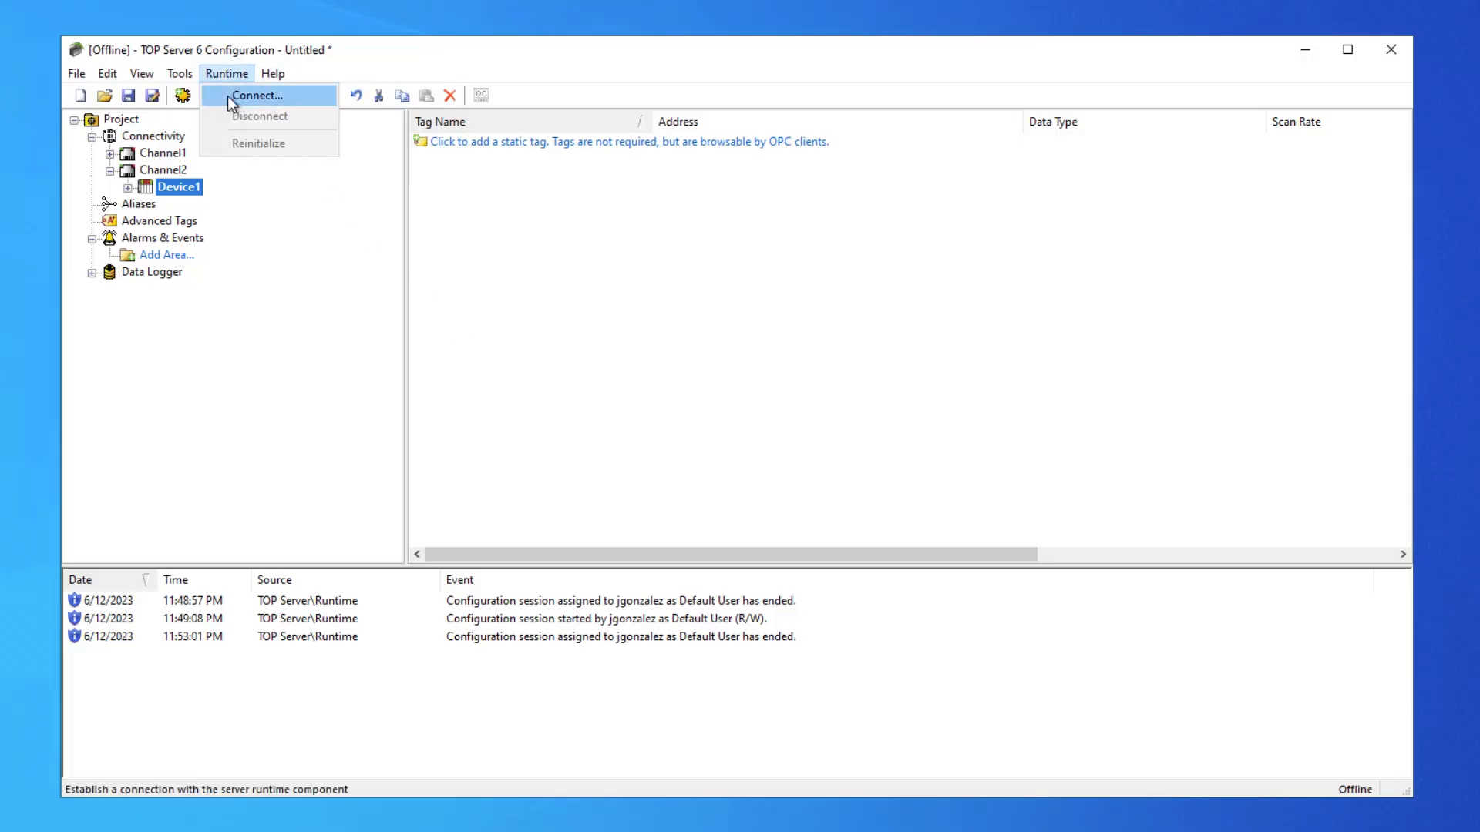
pyautogui.click(228, 96)
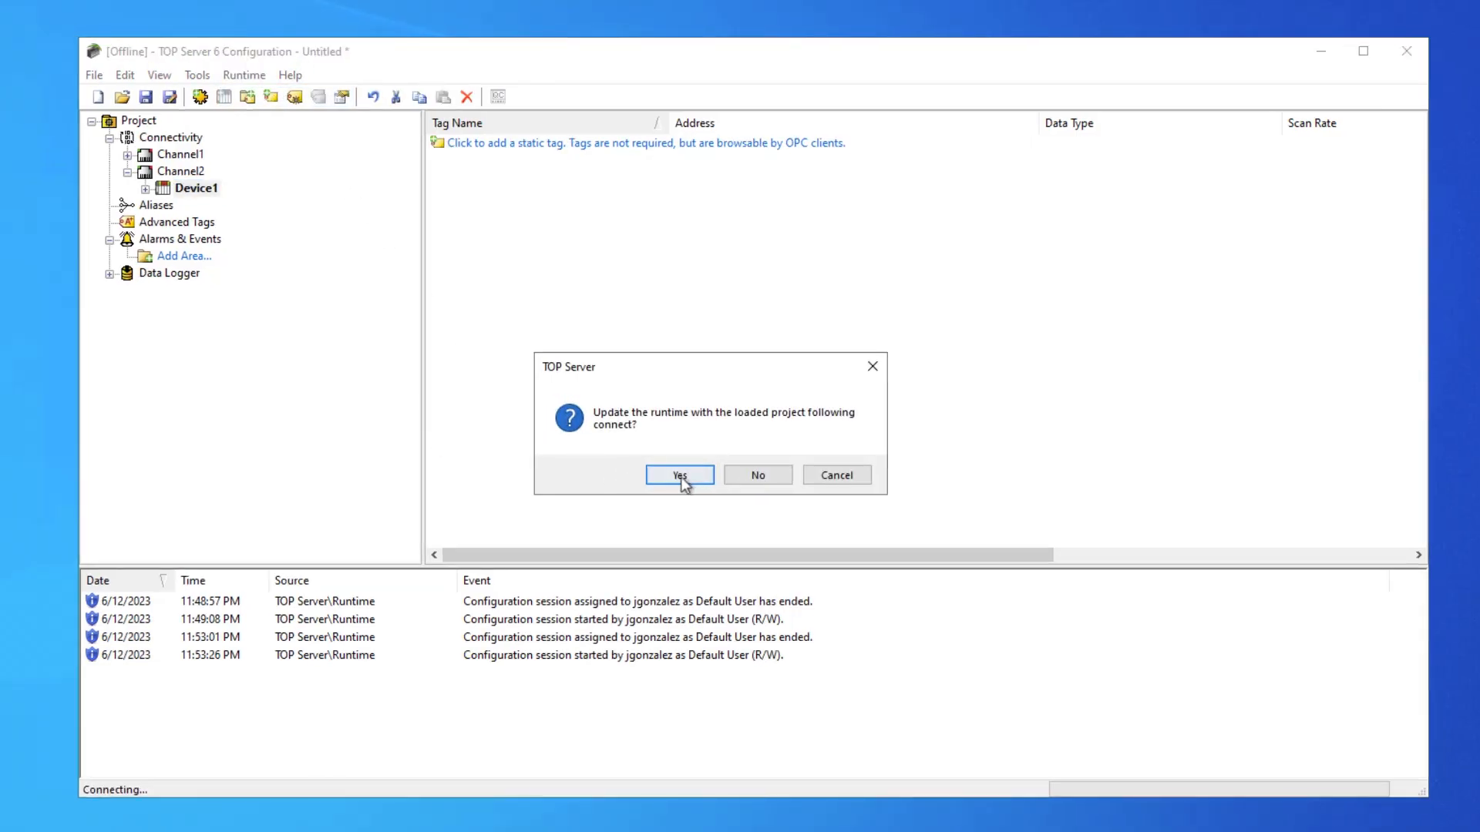
pyautogui.click(682, 475)
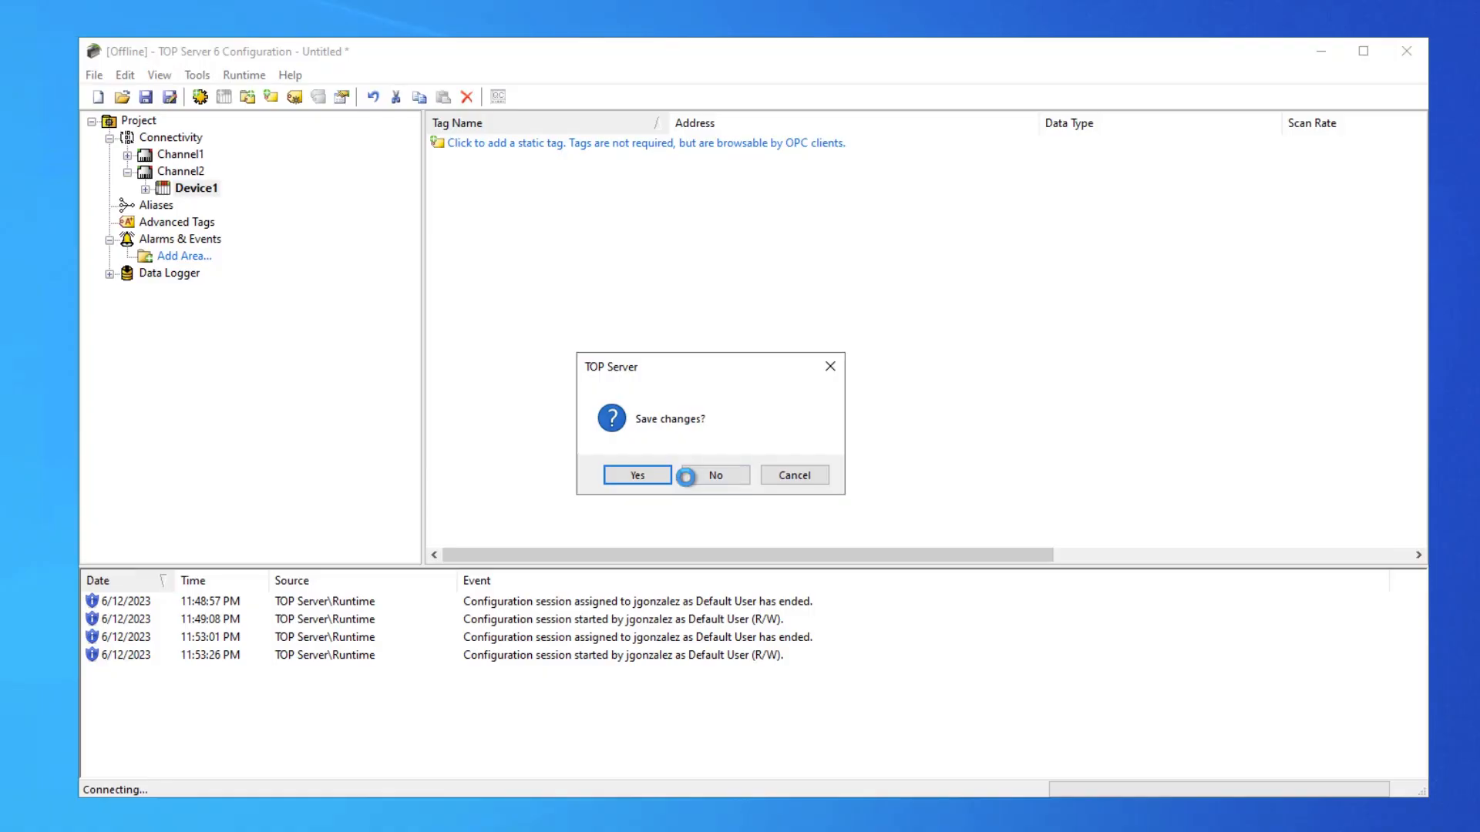
pyautogui.click(644, 484)
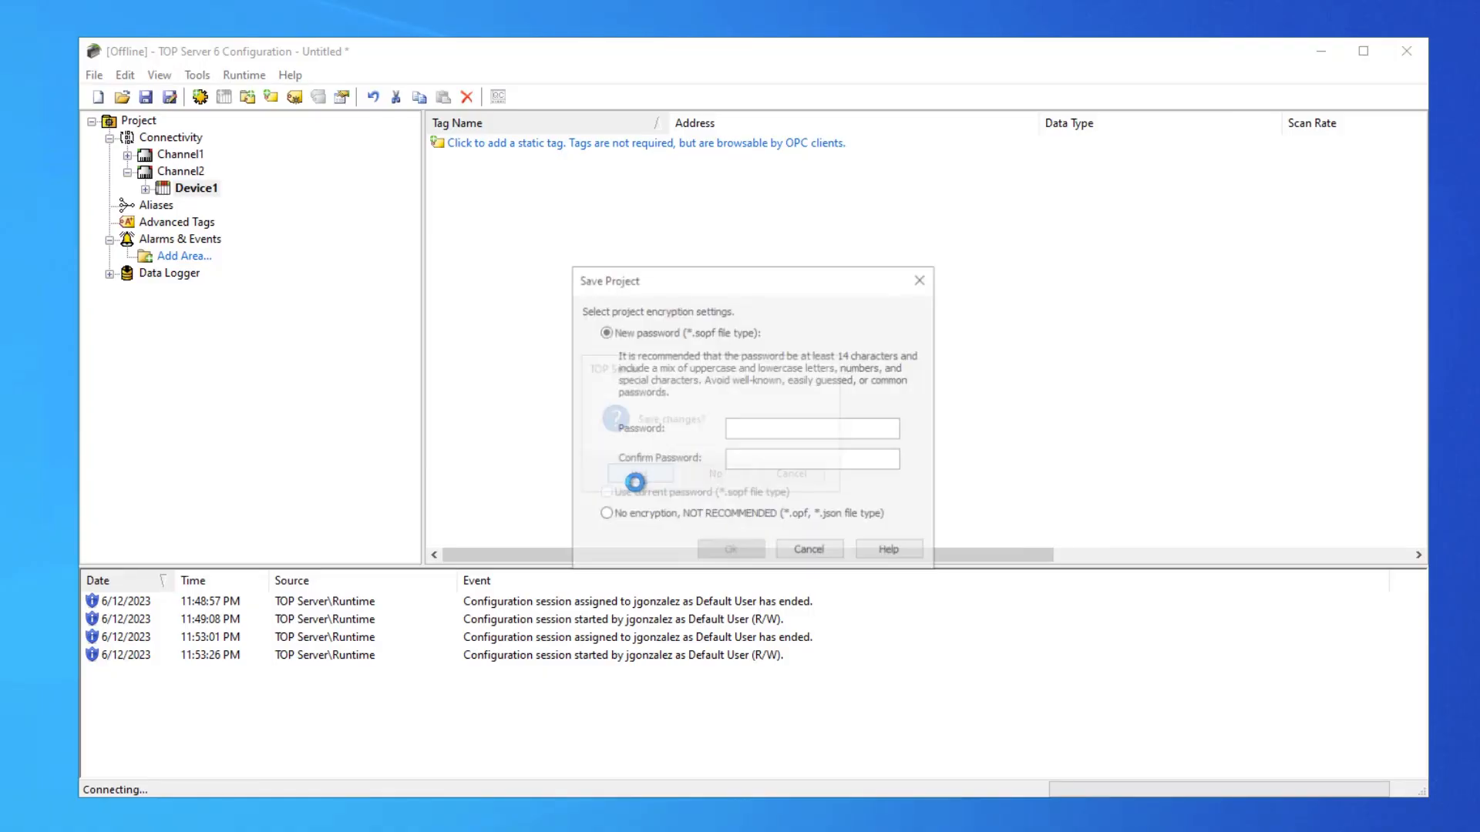
# Save the project on the Desktop without encryption under the file name Demo
pyautogui.click(604, 515)
pyautogui.click(727, 551)
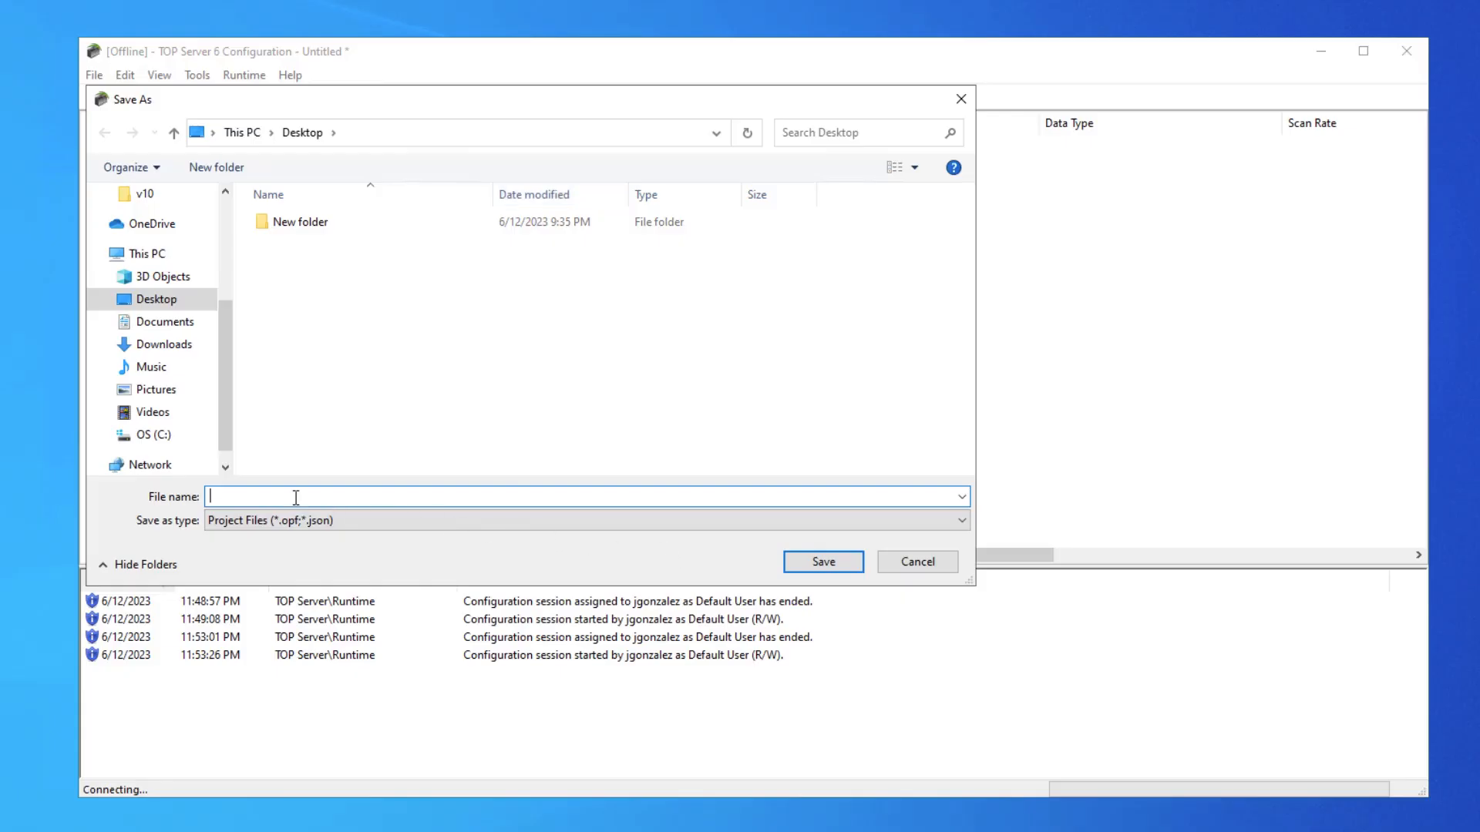
pyautogui.write('Demop')
pyautogui.press('BackSpace')
pyautogui.click(822, 560)
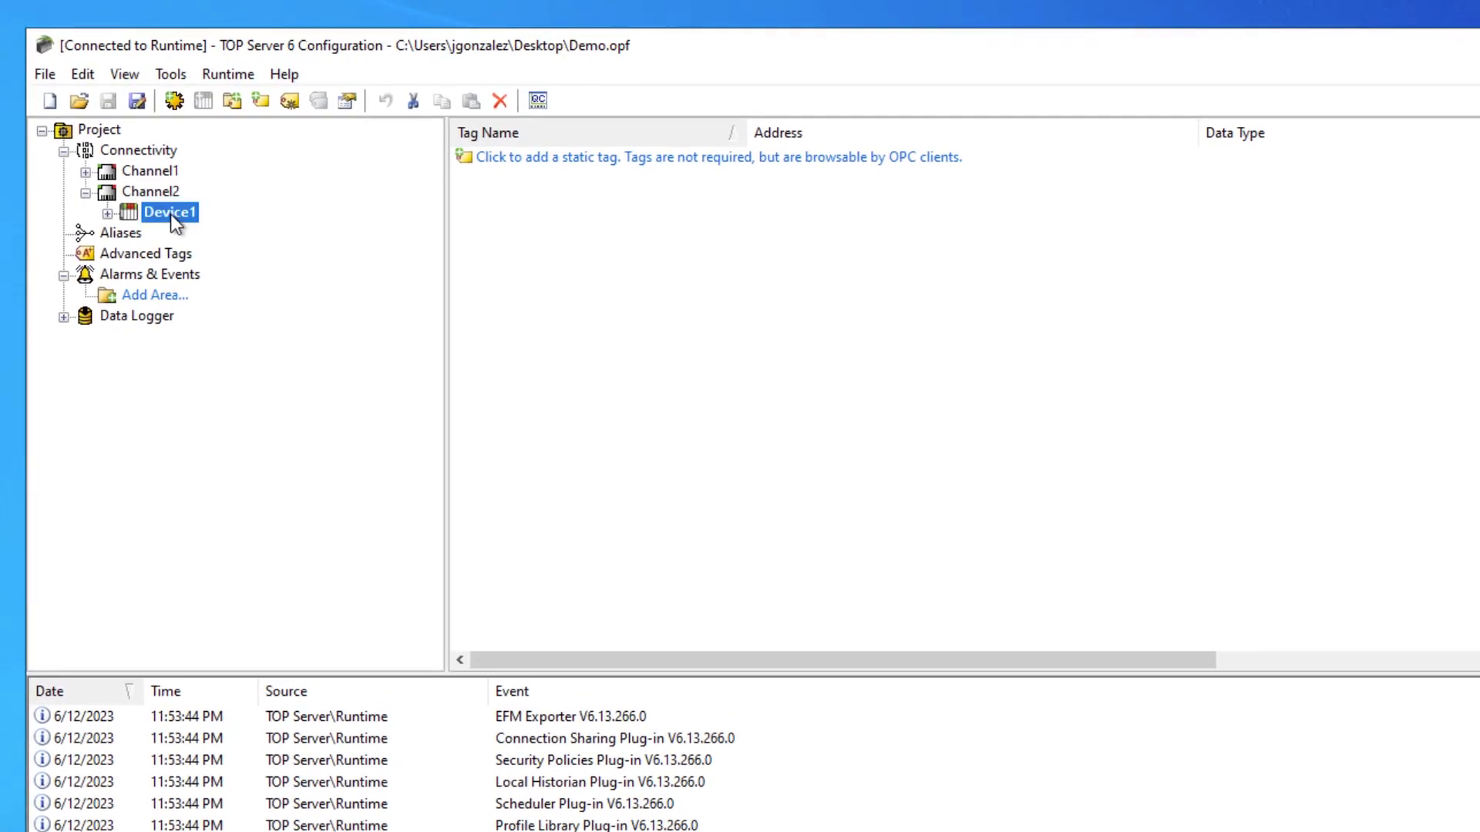
# Check the Logix options and Logix communication parameters of Channel2's Device1 in the updated runtime project
pyautogui.doubleClick(169, 215)
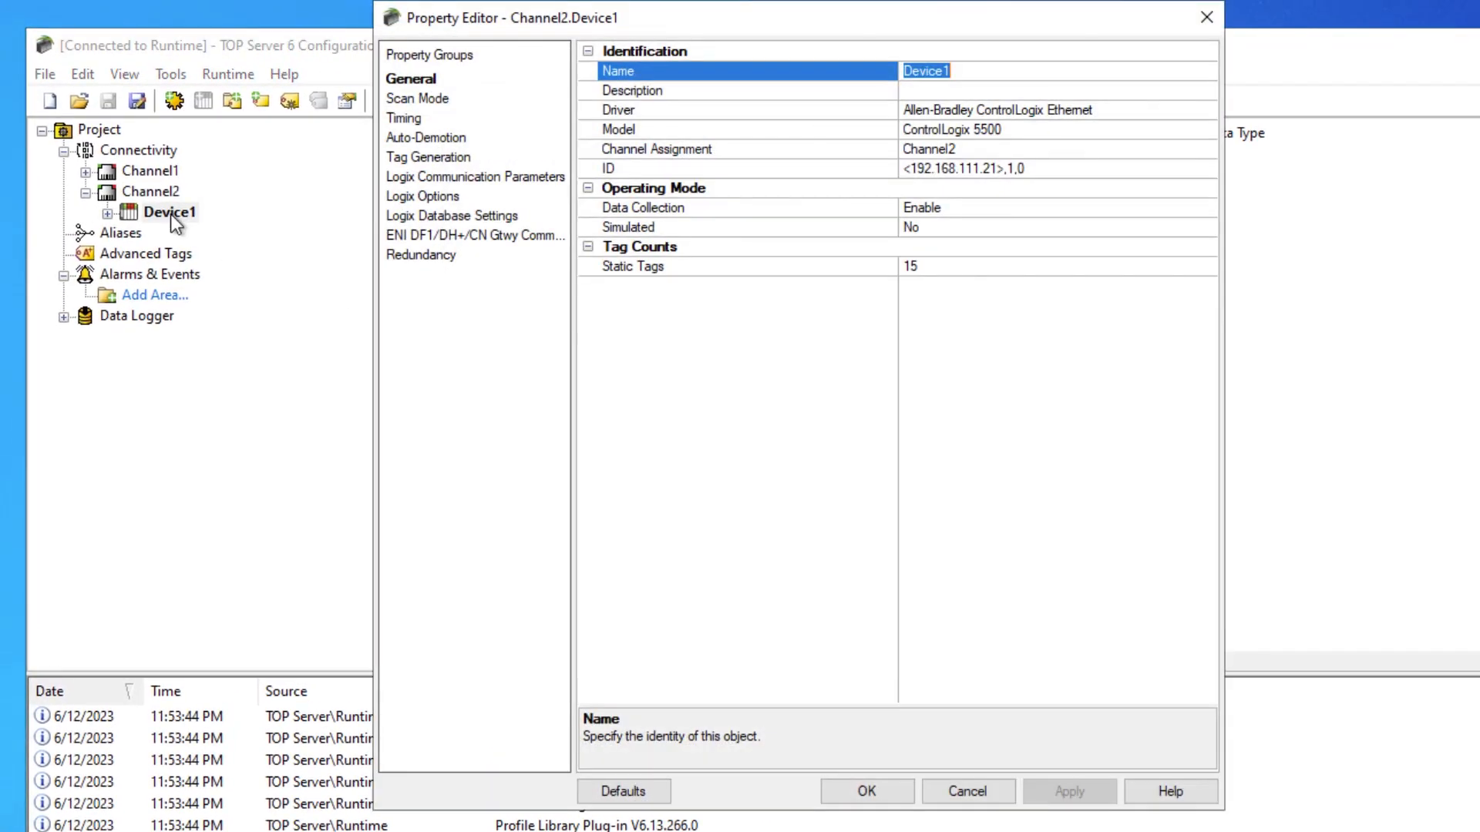
pyautogui.click(436, 196)
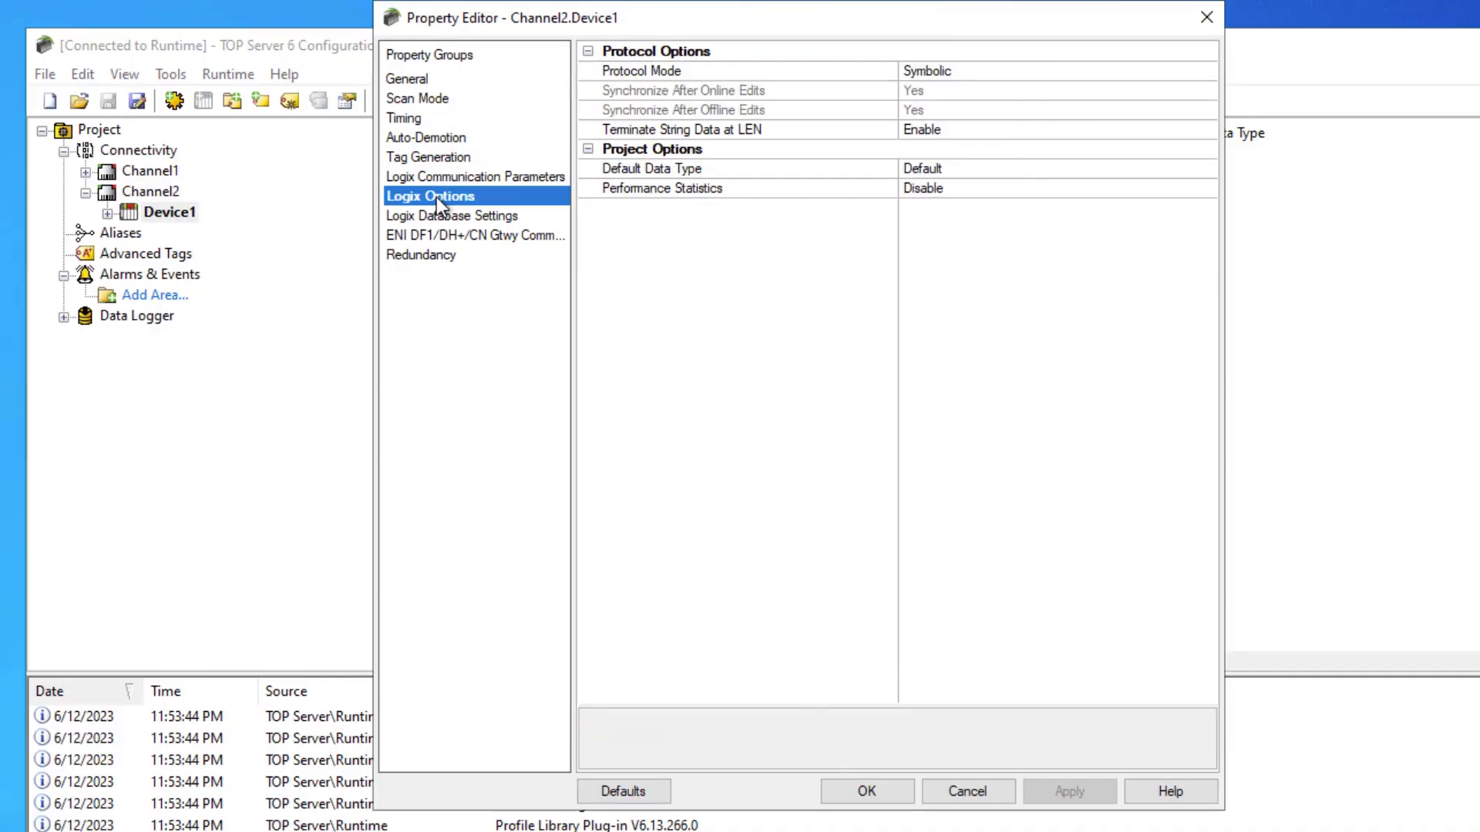
pyautogui.click(440, 175)
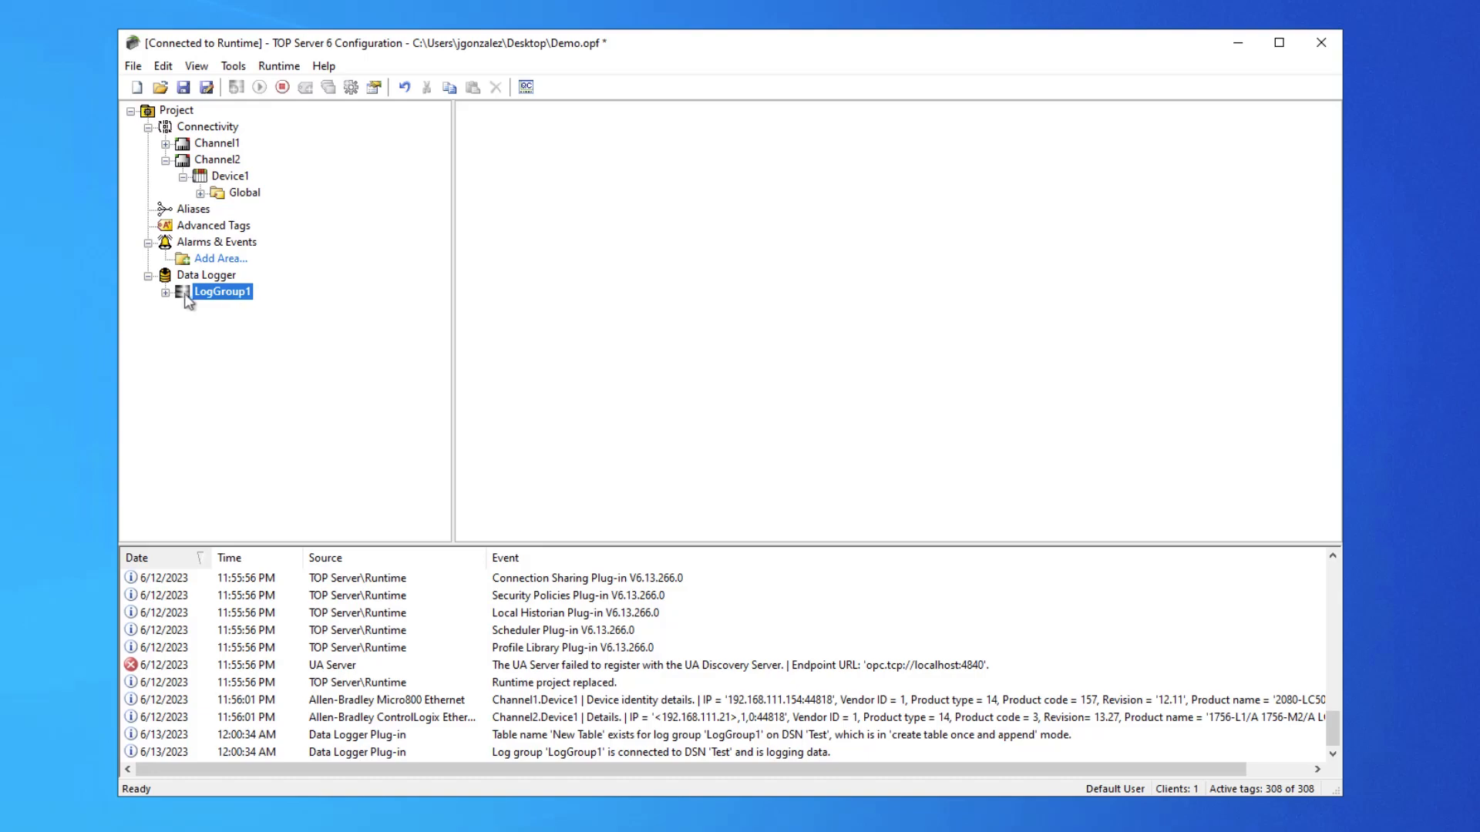
# Expand the Data Logger's LogGroup1, check whether log items can be added, and view its column mappings
pyautogui.click(166, 293)
pyautogui.click(232, 308)
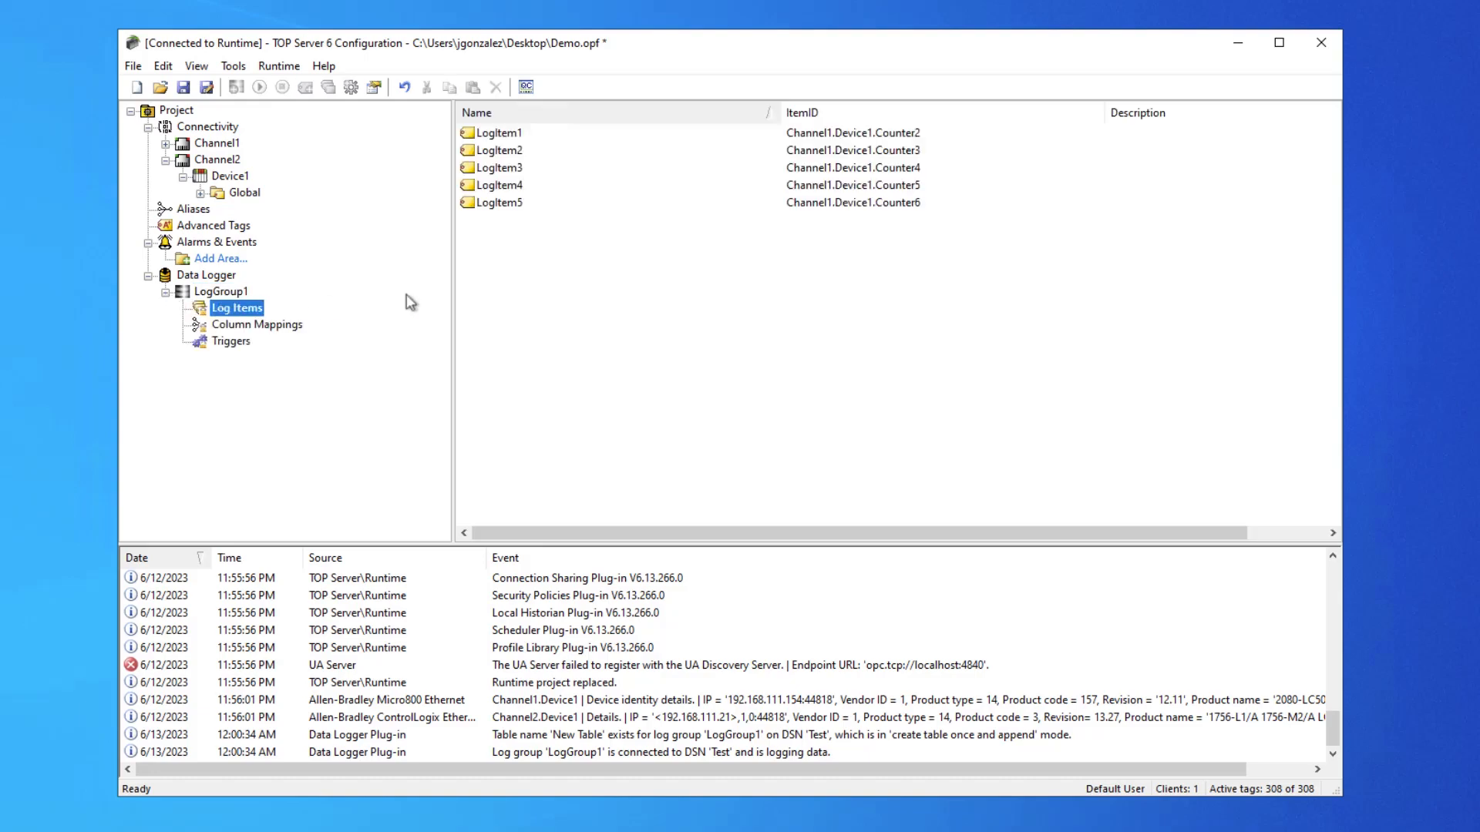
pyautogui.rightClick(552, 288)
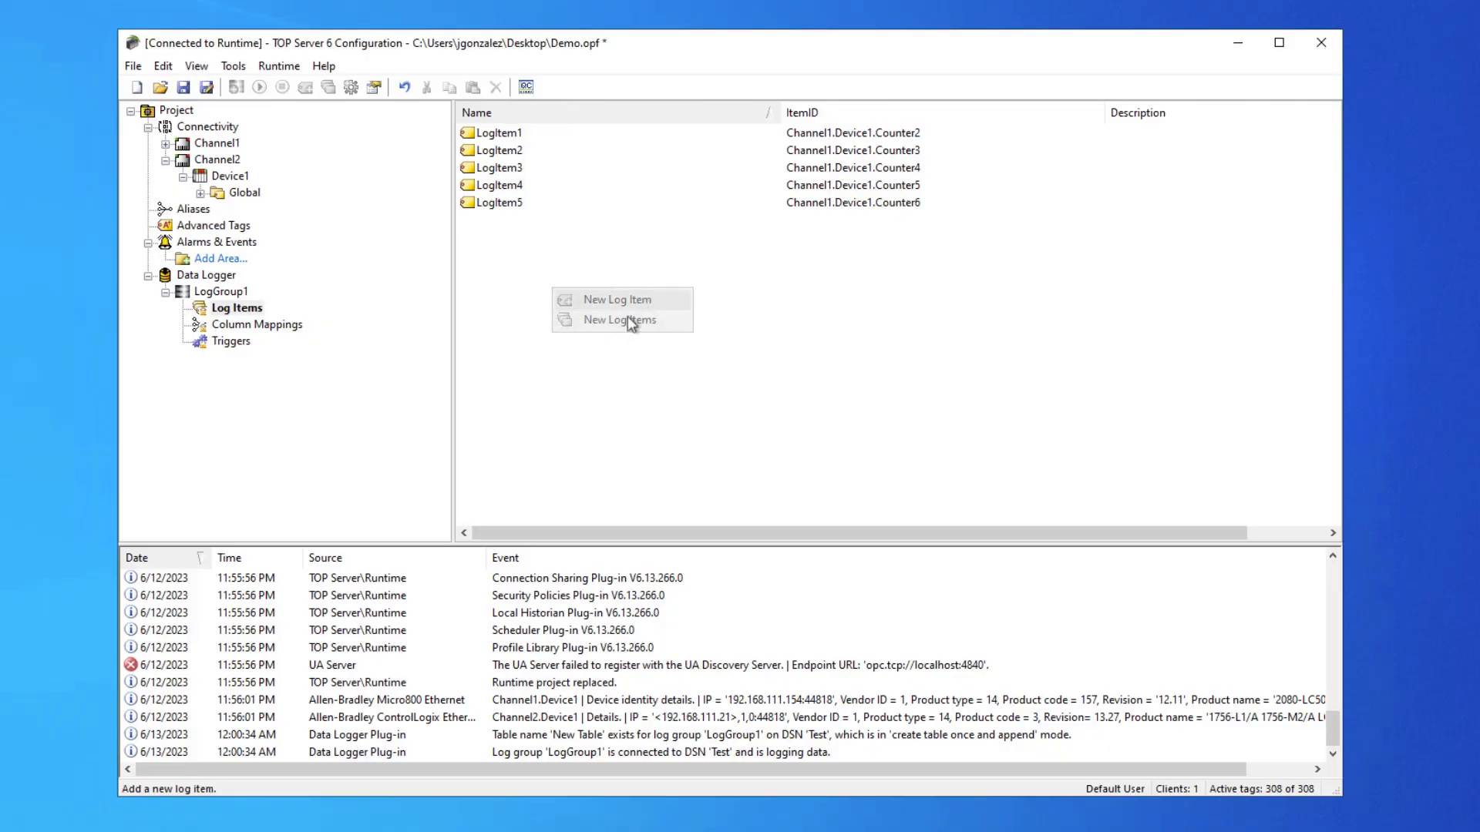
pyautogui.click(599, 391)
pyautogui.doubleClick(266, 327)
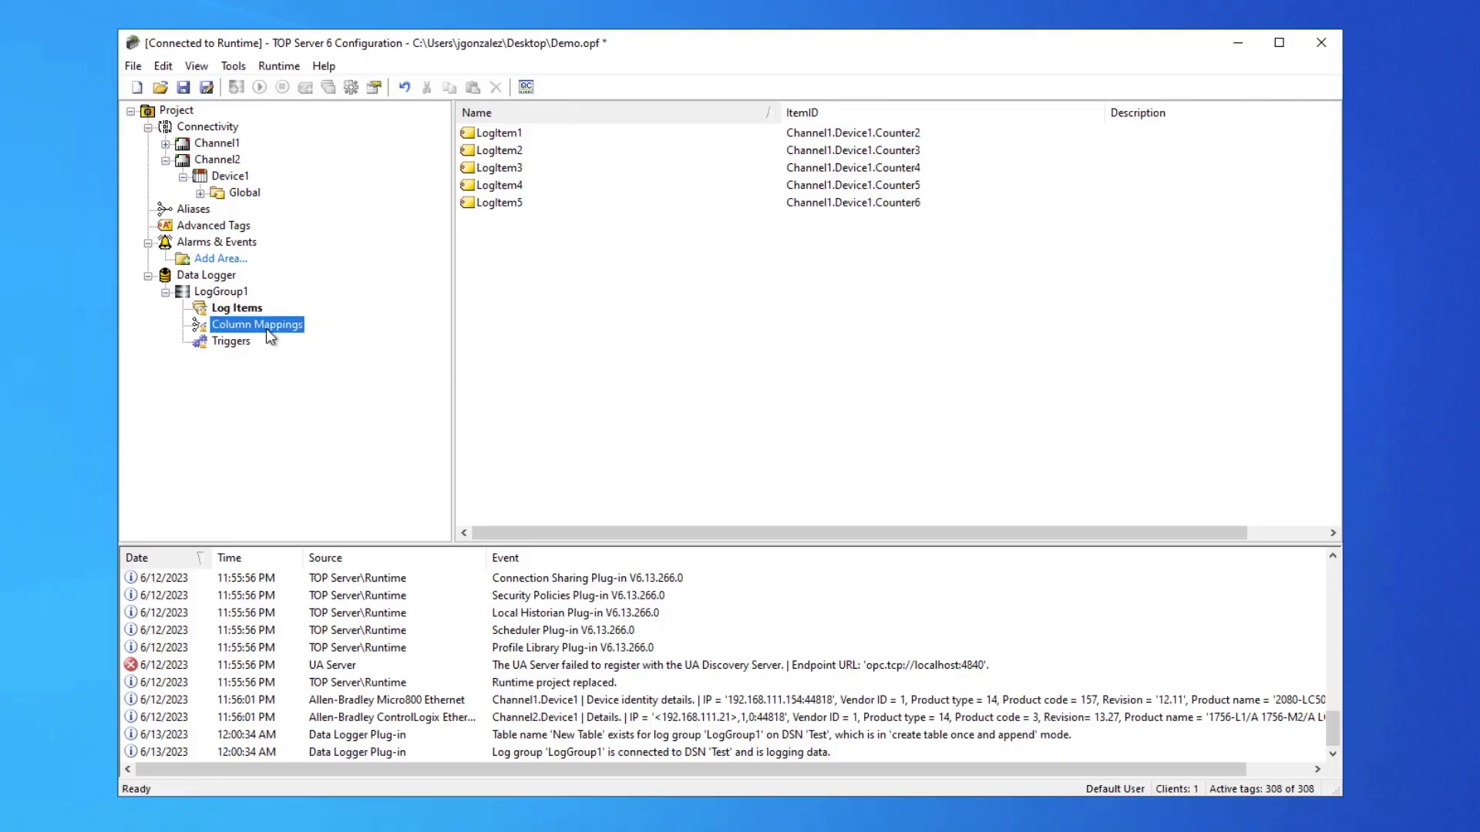
pyautogui.click(1017, 60)
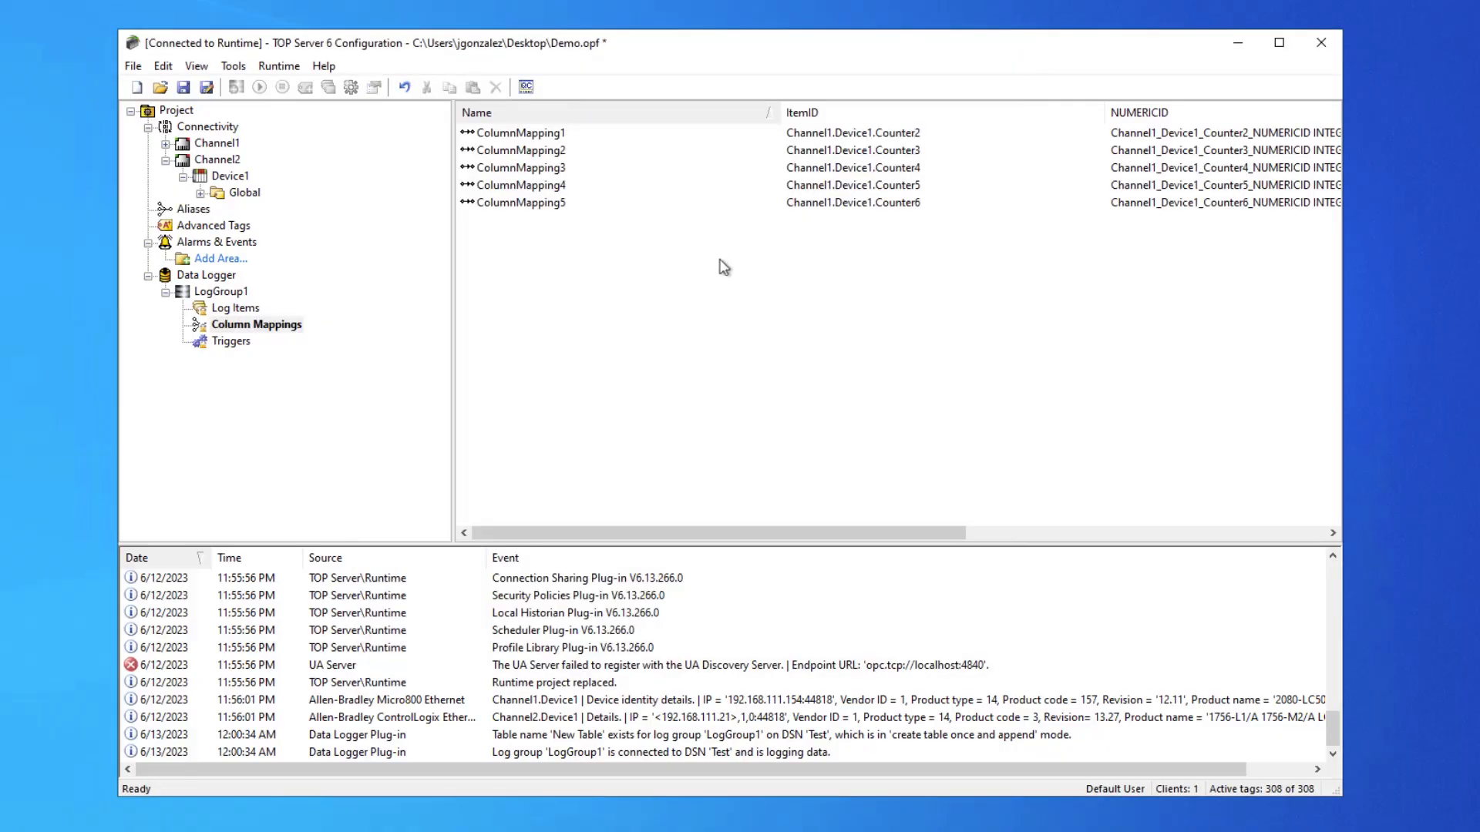
# Check which commands are available for the log items and triggers of LogGroup1 while the group is enabled
pyautogui.click(231, 324)
pyautogui.rightClick(230, 311)
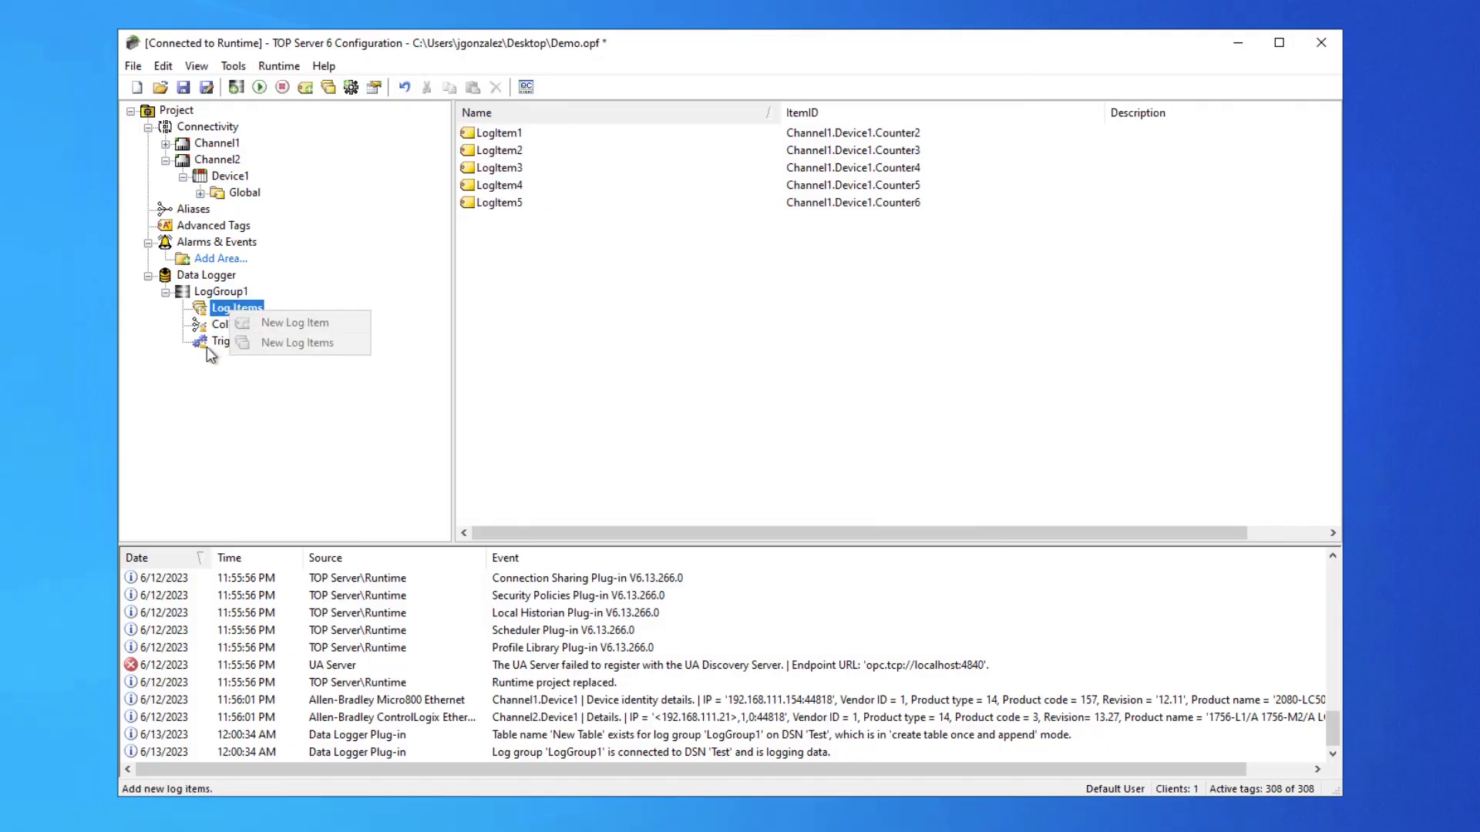
pyautogui.click(225, 342)
pyautogui.rightClick(235, 344)
pyautogui.click(628, 194)
pyautogui.click(498, 131)
pyautogui.doubleClick(498, 132)
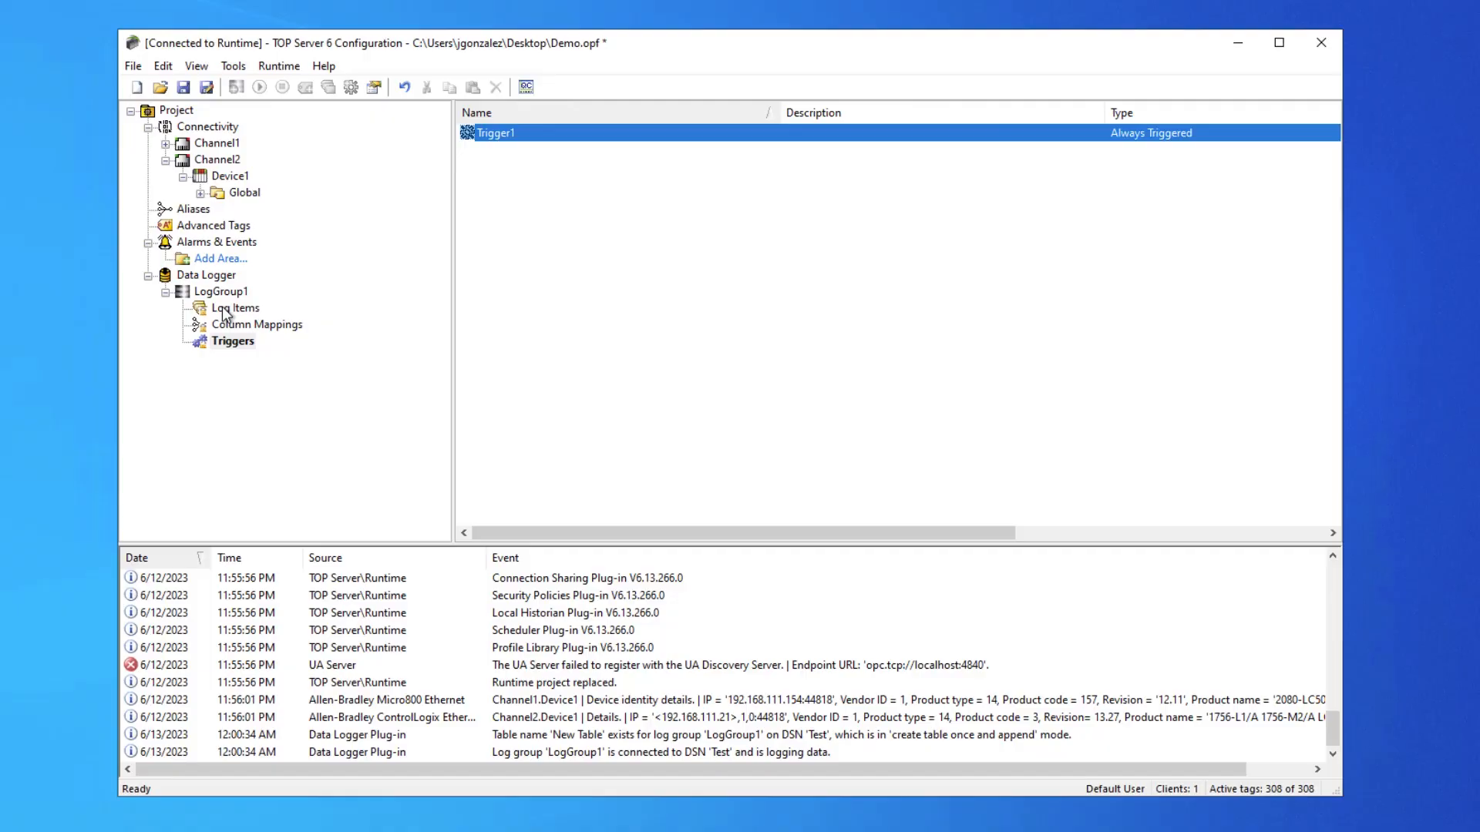
# Disable LogGroup1 and check which commands are available for its log items, including the Channel1.Device1.Counter6 item
pyautogui.rightClick(217, 293)
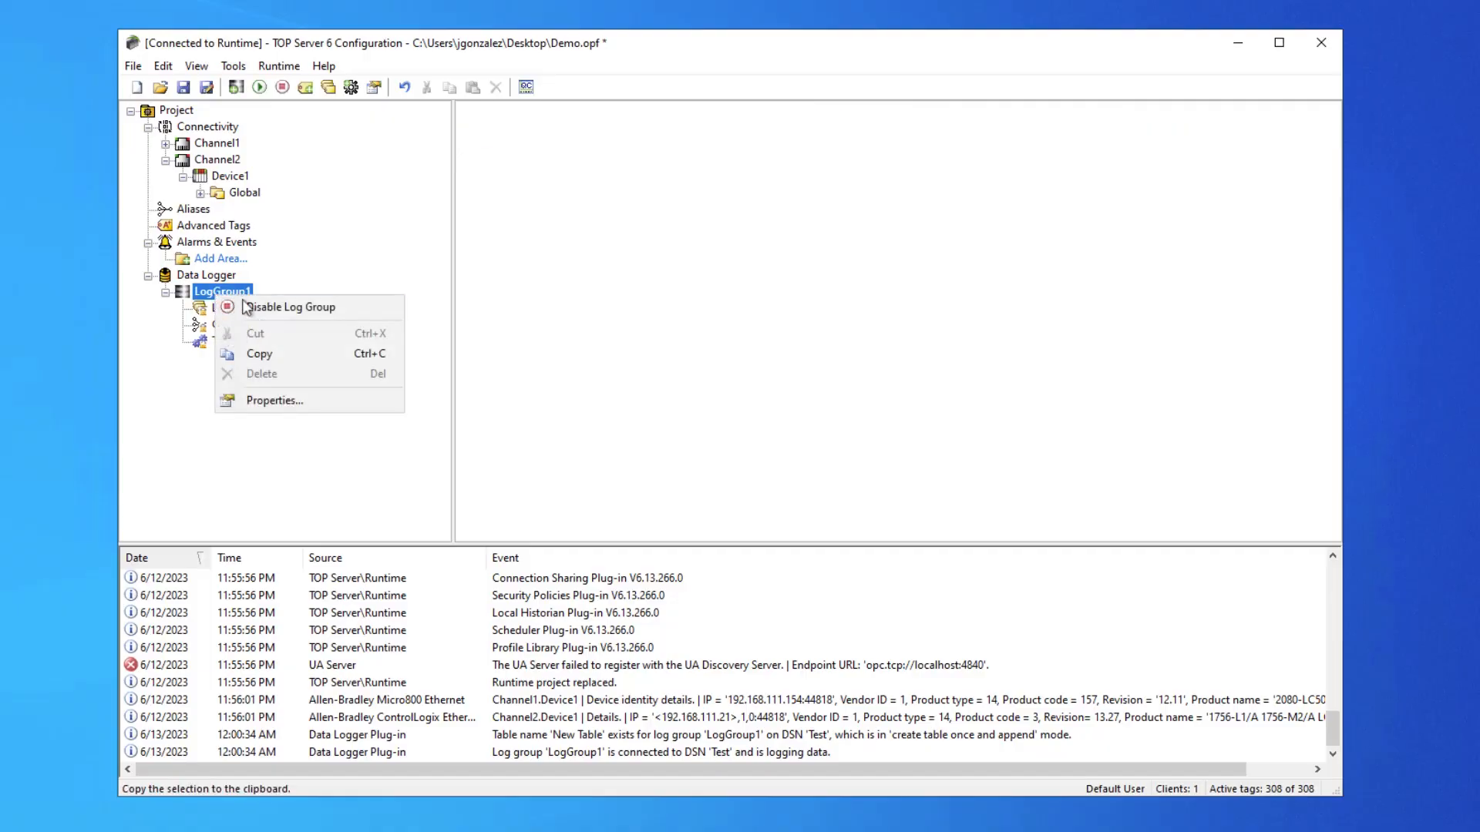
pyautogui.click(290, 308)
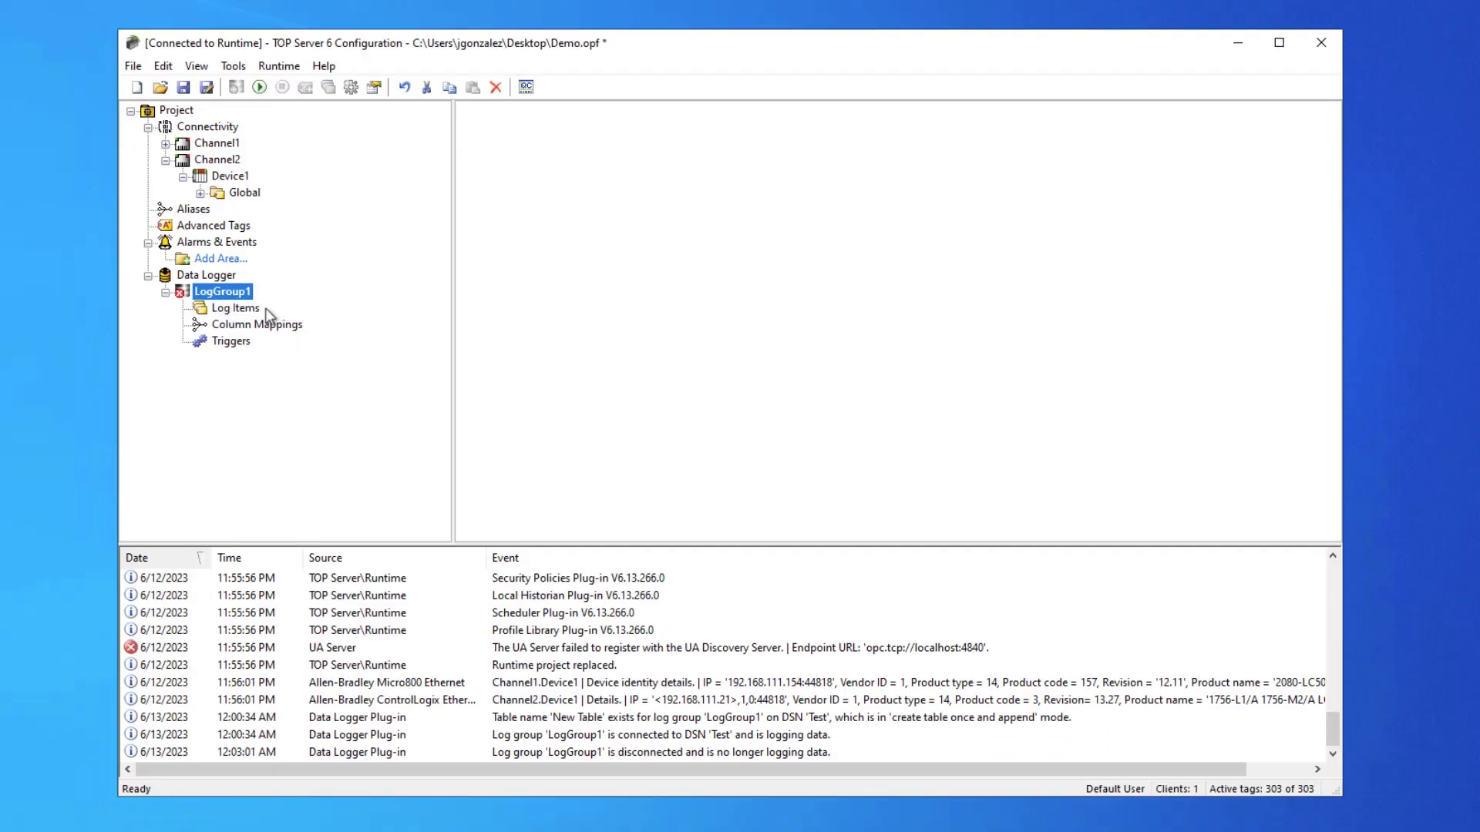
pyautogui.rightClick(227, 312)
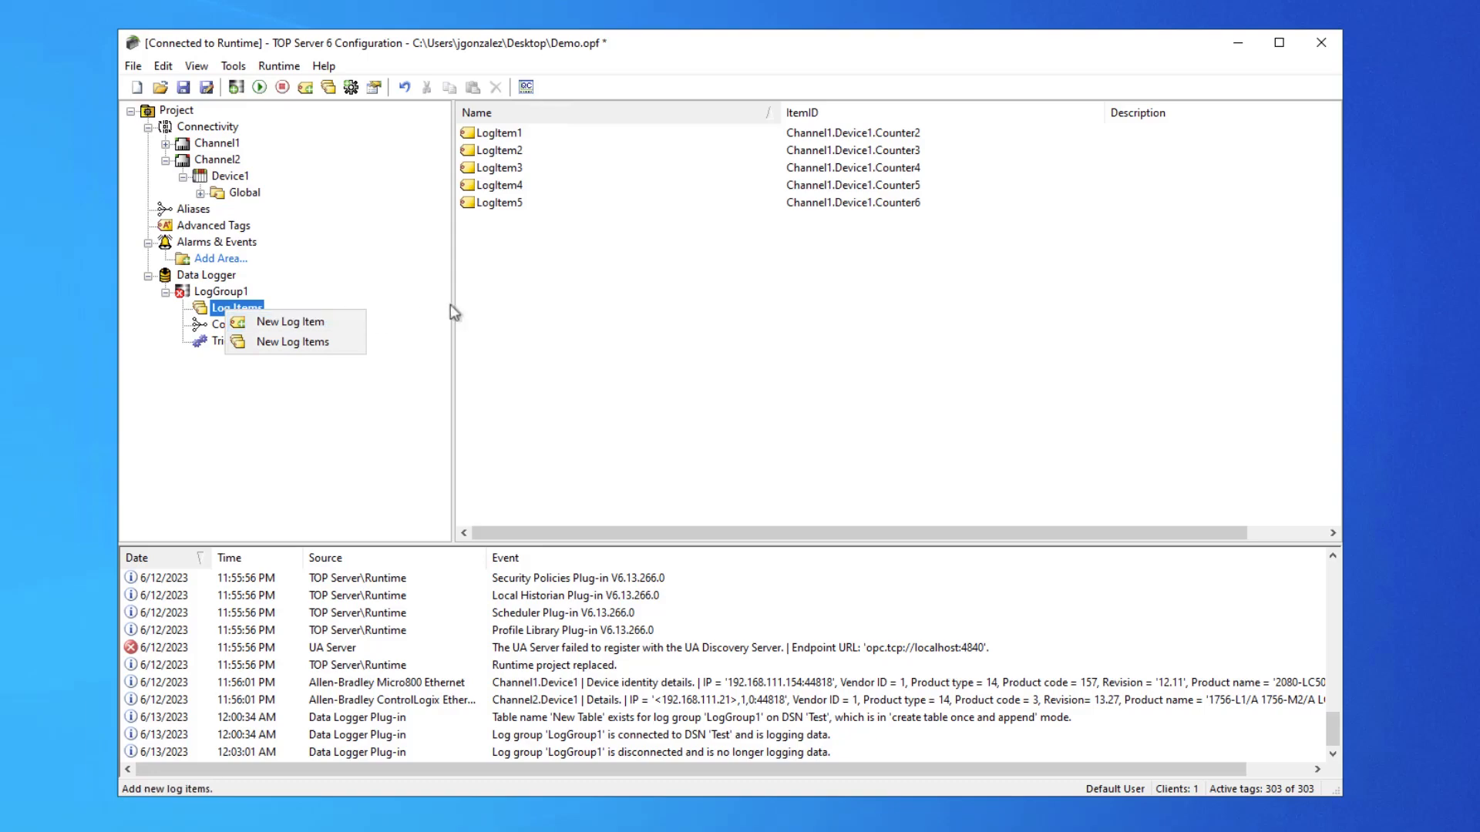
pyautogui.click(597, 301)
pyautogui.rightClick(512, 200)
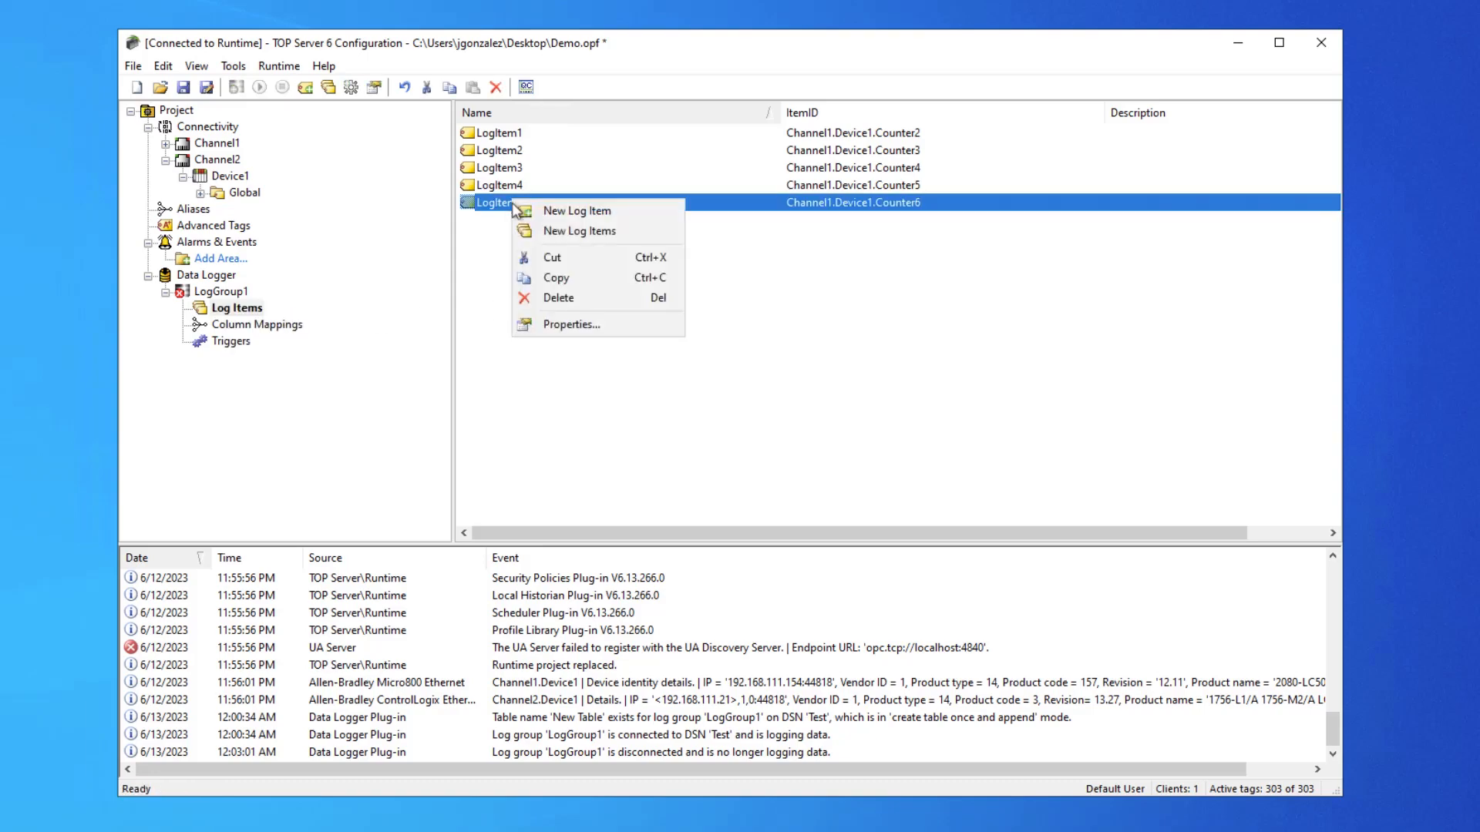
pyautogui.click(516, 395)
# Start creating a new trigger in the Triggers of the disabled LogGroup1
pyautogui.click(233, 341)
pyautogui.rightClick(613, 274)
pyautogui.click(672, 288)
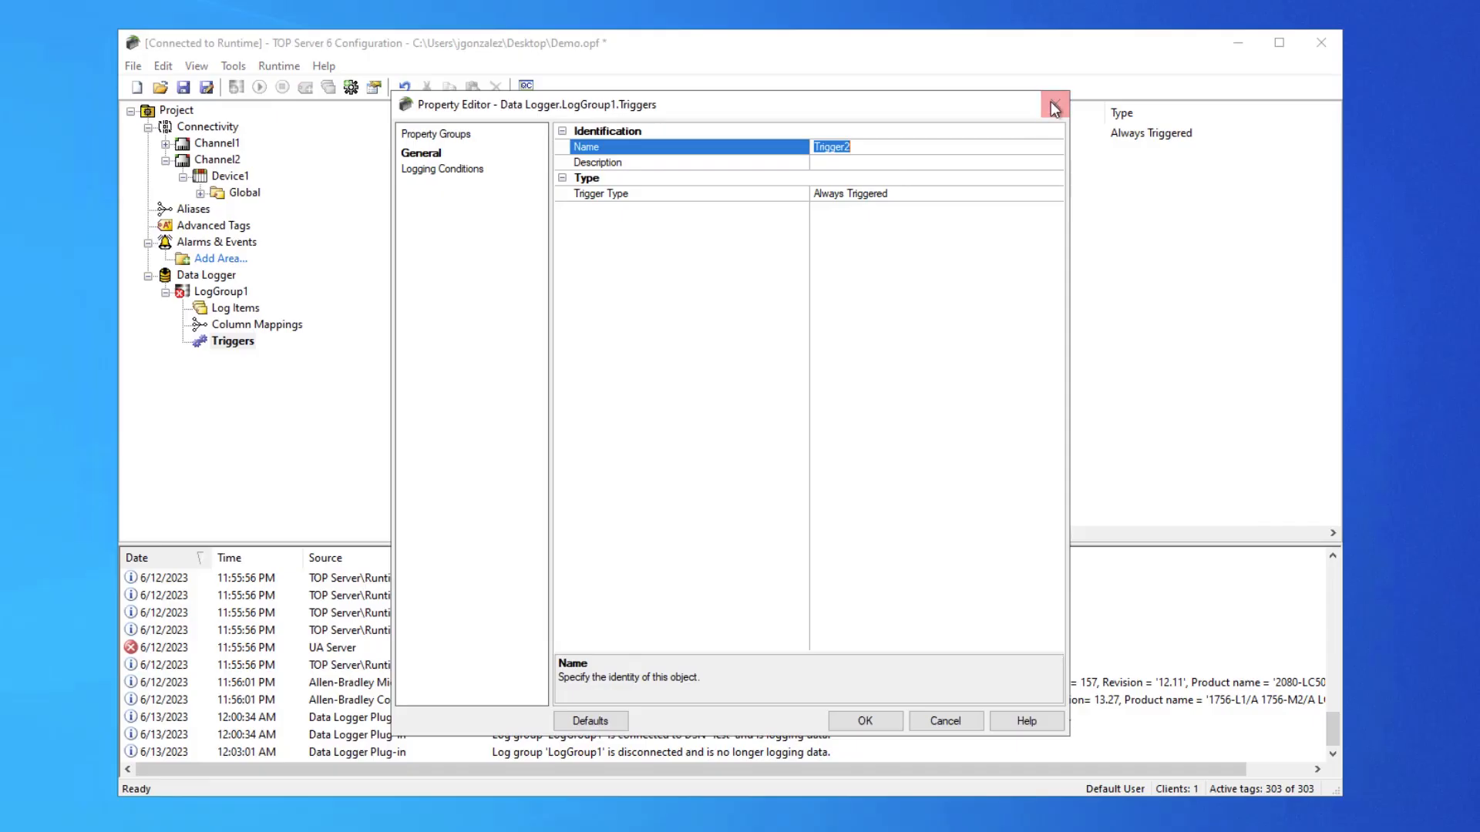